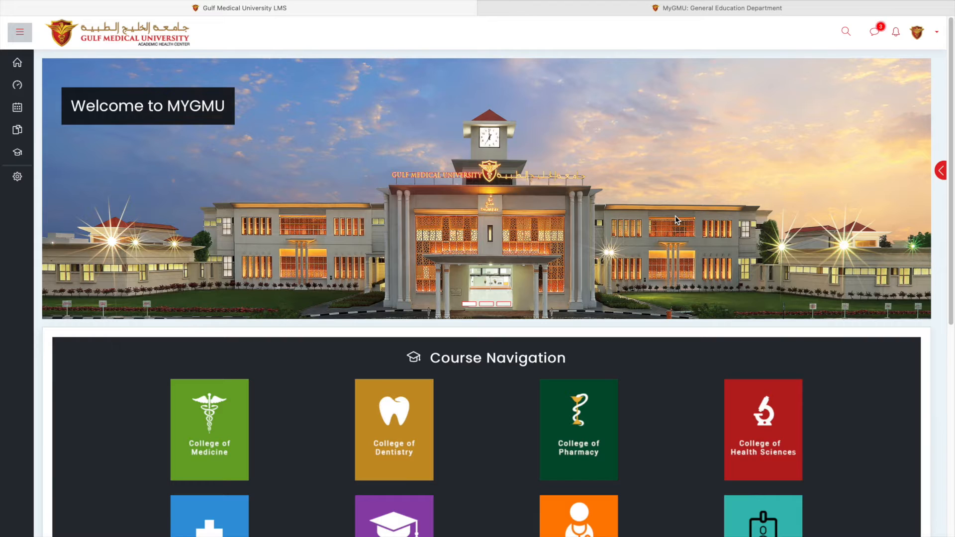
Open the Information Technology course from the General Education Department's 2021 Spring category
left_click(762, 13)
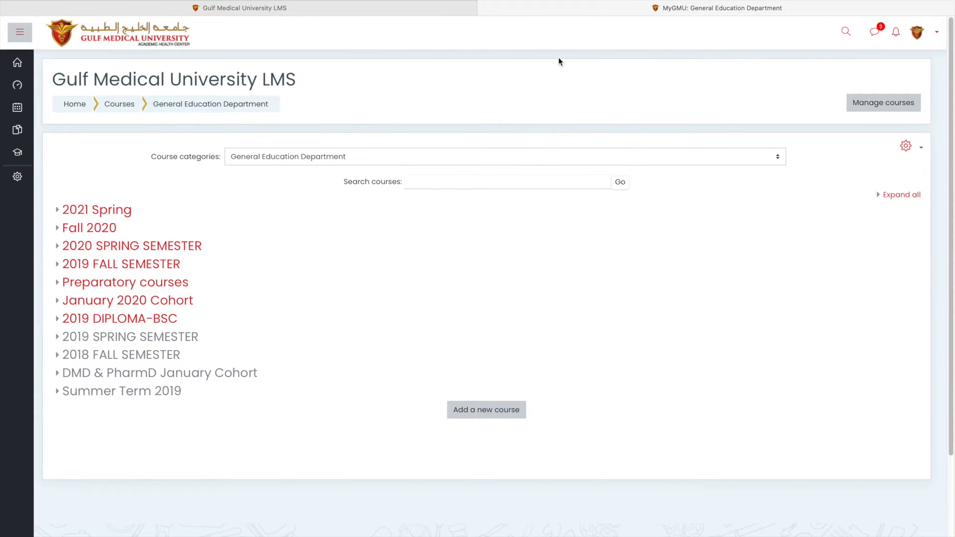
left_click(133, 214)
scroll(365, 391, "down", 6)
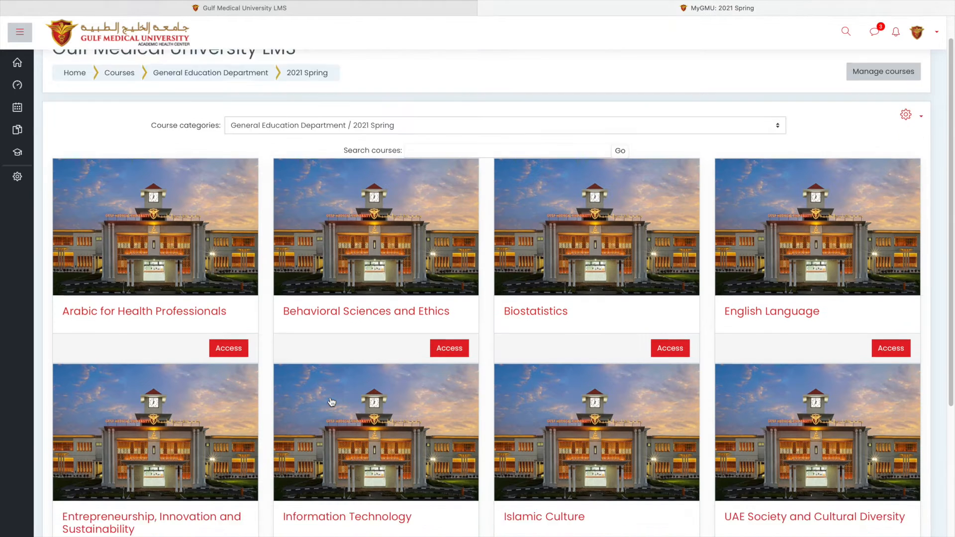
left_click(389, 283)
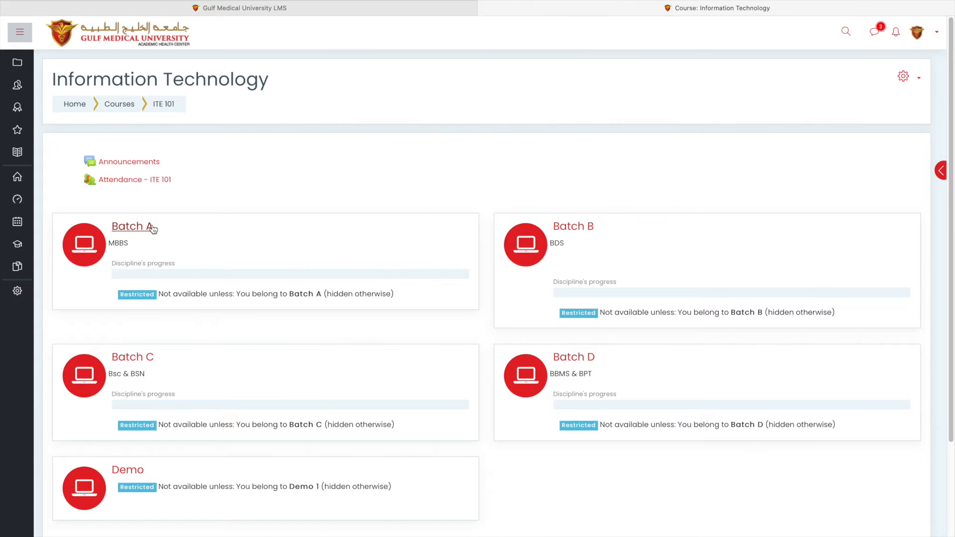
Open the course's gradebook setup and review the grade categories and weights for Batches A to D
left_click(34, 155)
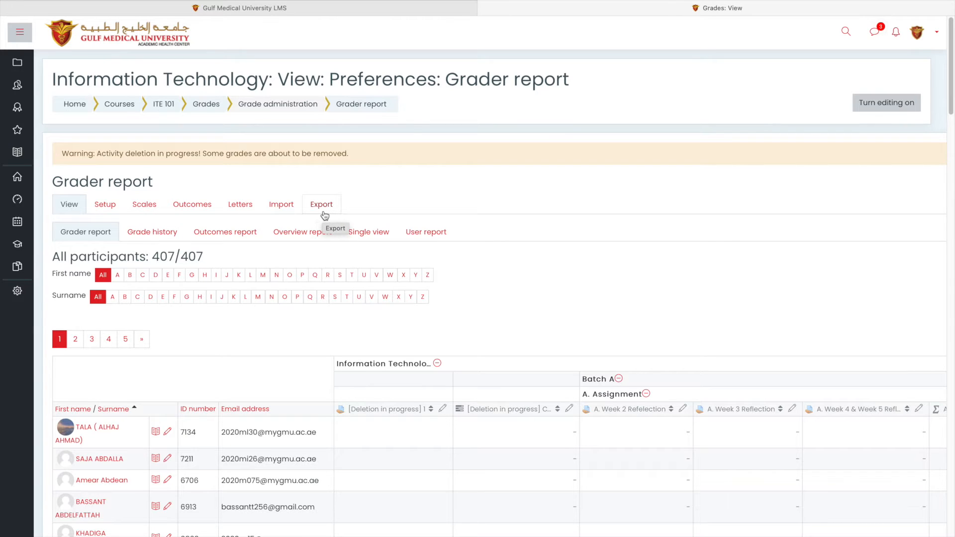
left_click(104, 207)
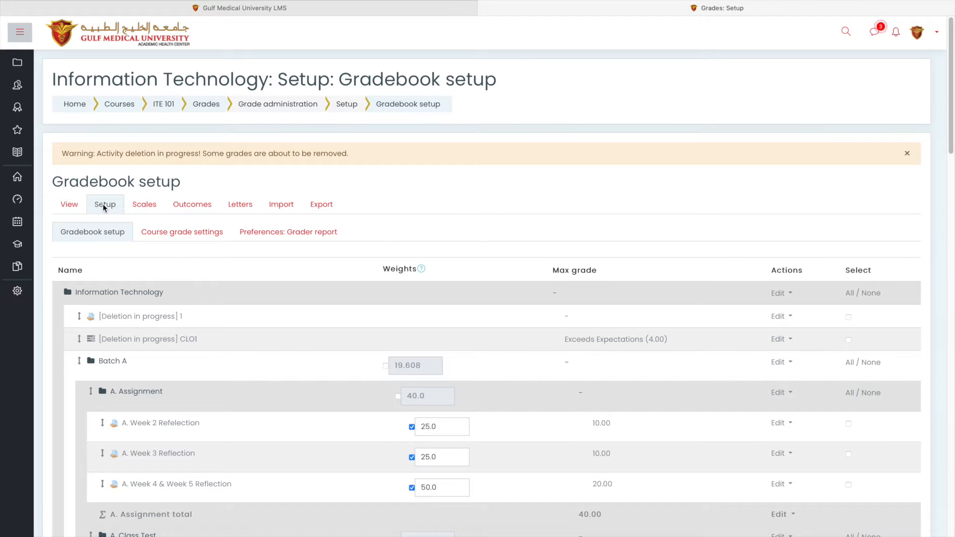
scroll(103, 204, "down", 3)
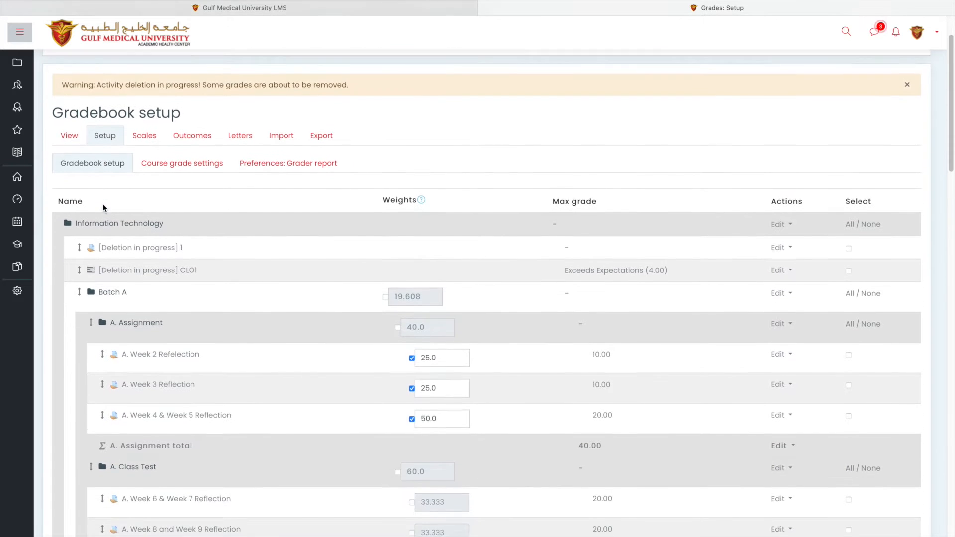
scroll(103, 202, "down", 1)
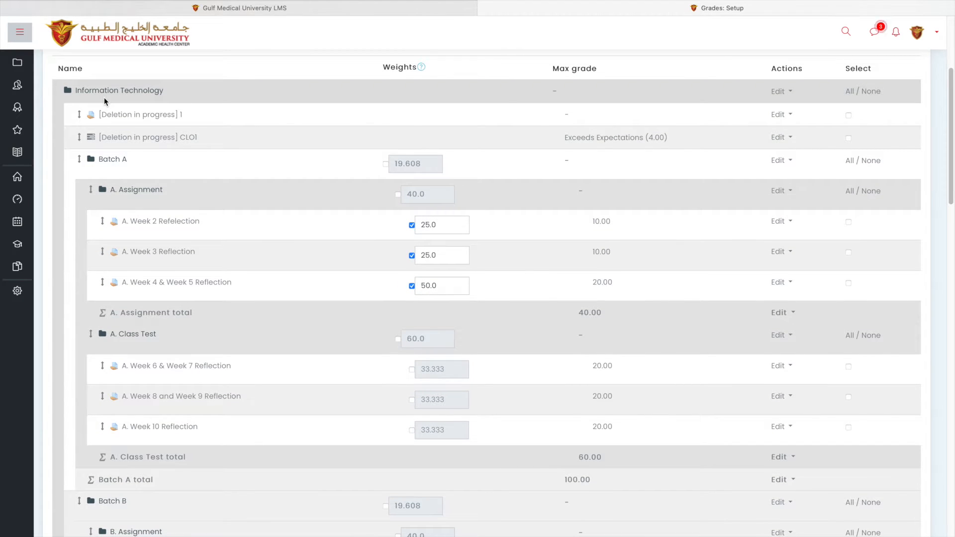
scroll(109, 166, "down", 3)
scroll(109, 166, "down", 7)
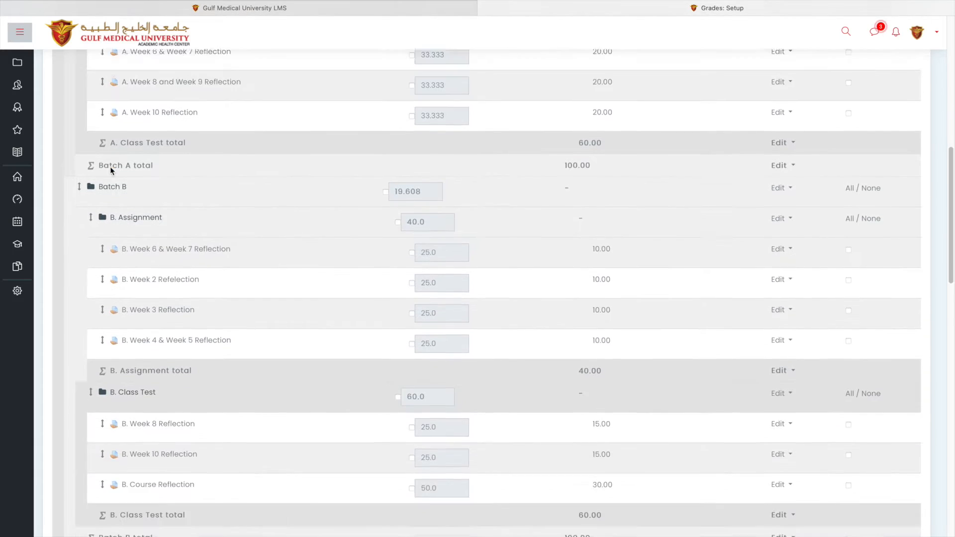
scroll(109, 166, "down", 3)
scroll(110, 169, "down", 10)
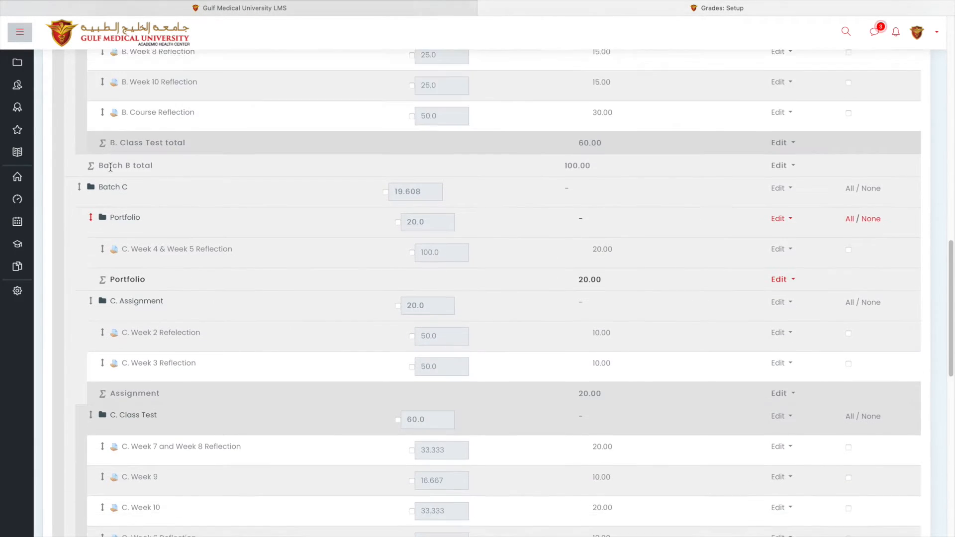
scroll(111, 169, "down", 2)
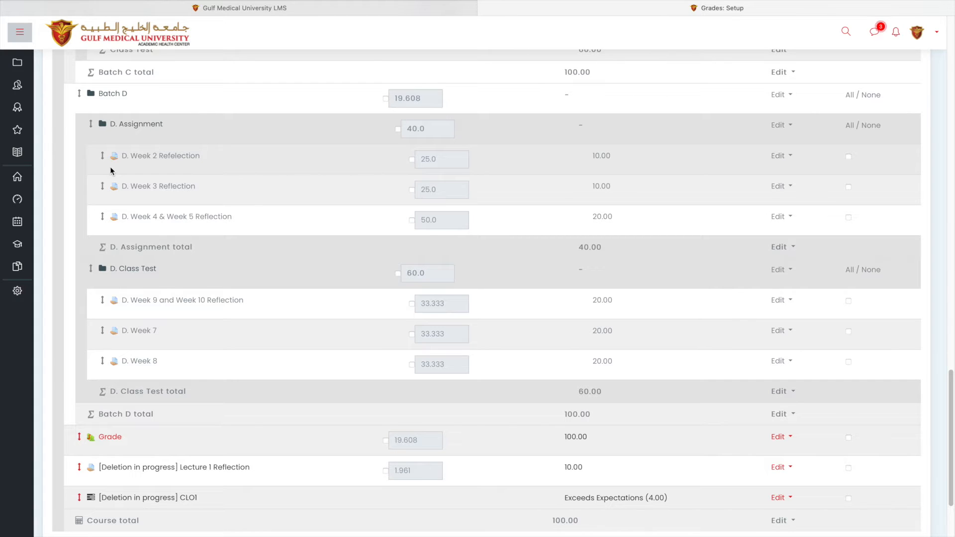
Examine the grade items inside the Assignment, Class Test and Portfolio categories of Batches A, B and C
scroll(110, 171, "up", 20)
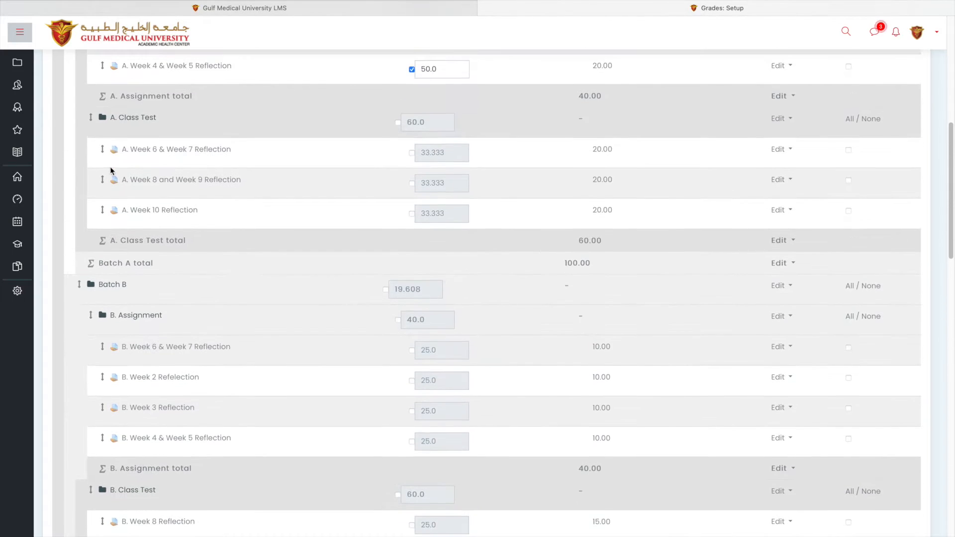
scroll(110, 170, "down", 3)
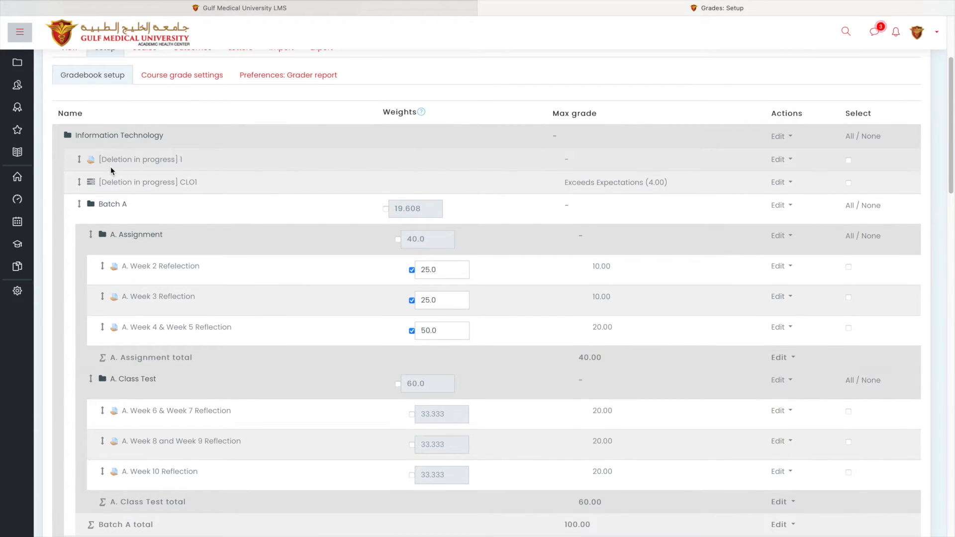
scroll(144, 249, "down", 1)
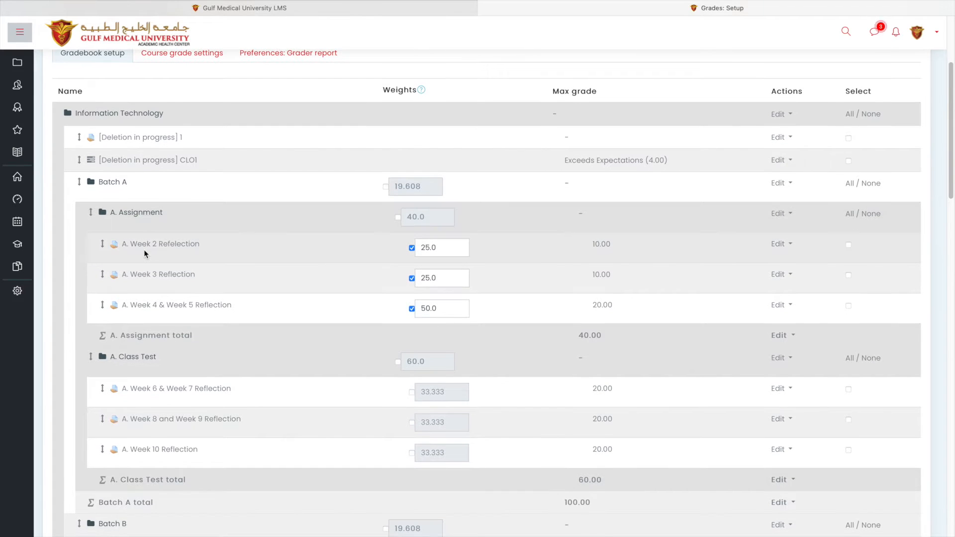
scroll(144, 249, "down", 2)
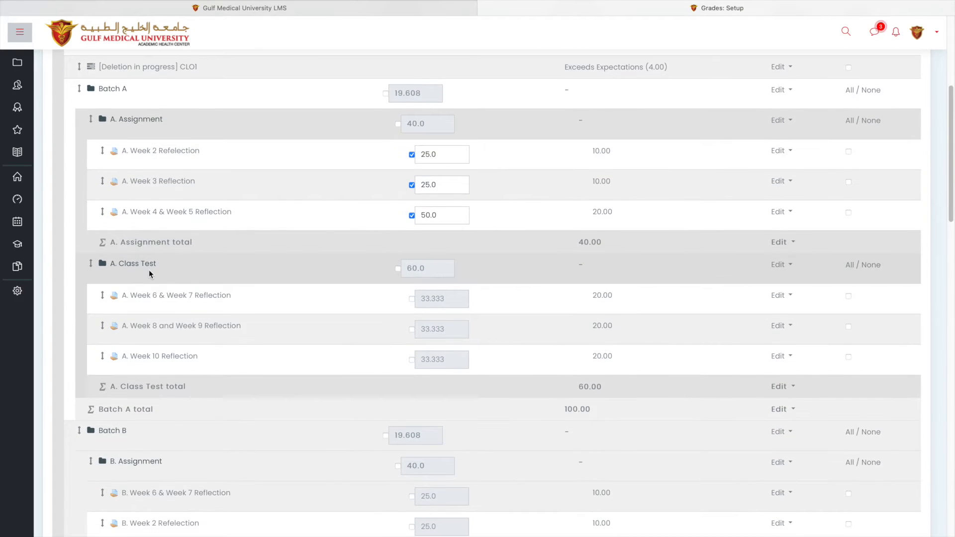
scroll(148, 269, "down", 2)
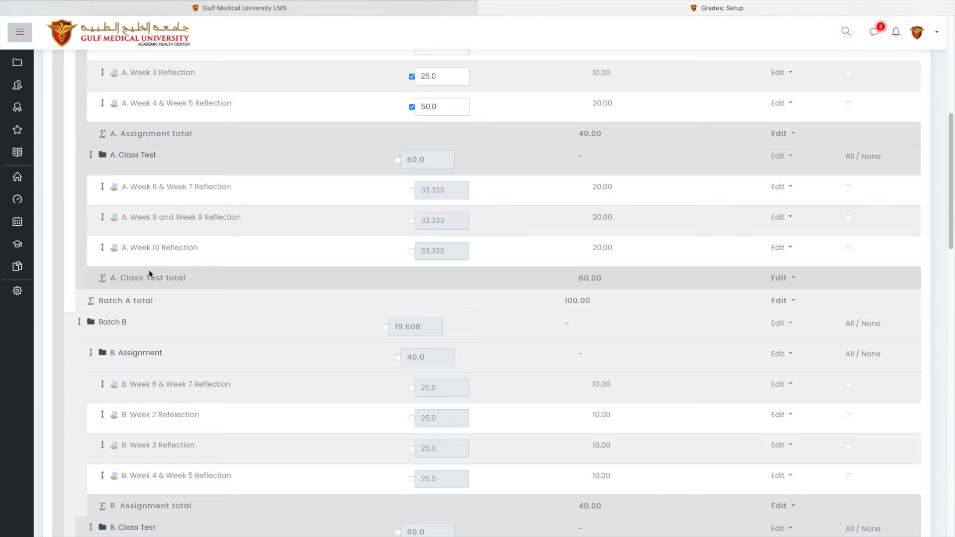
scroll(148, 270, "down", 3)
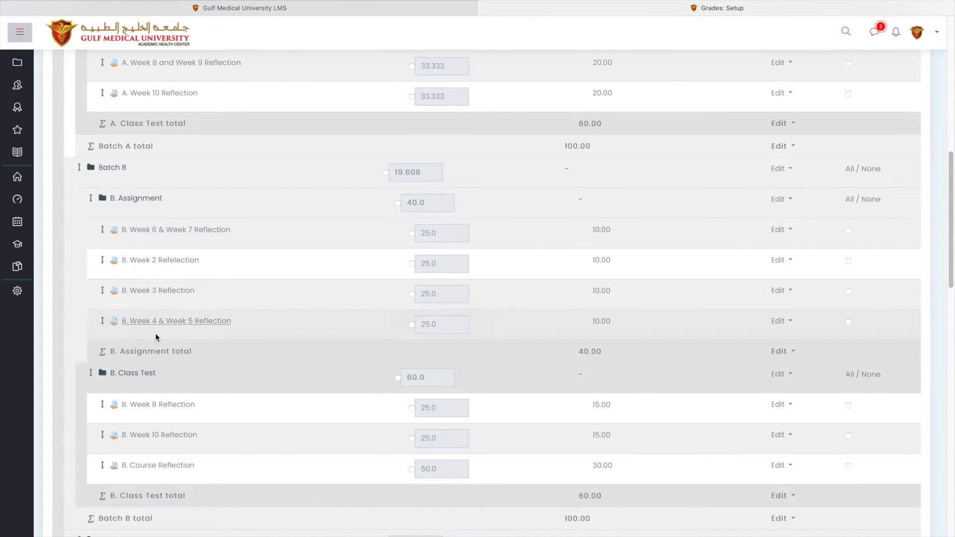
scroll(156, 348, "down", 3)
scroll(158, 361, "down", 3)
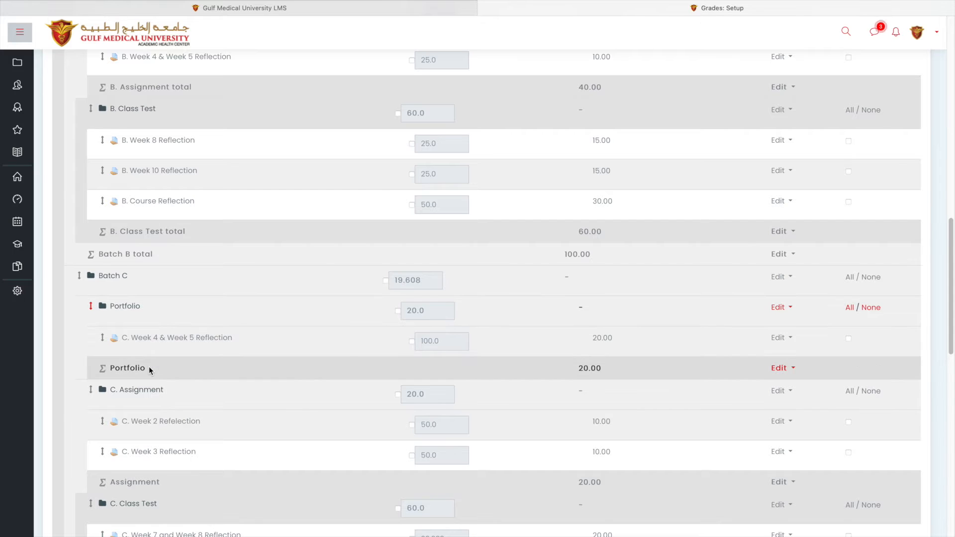
scroll(149, 369, "down", 3)
scroll(149, 369, "down", 2)
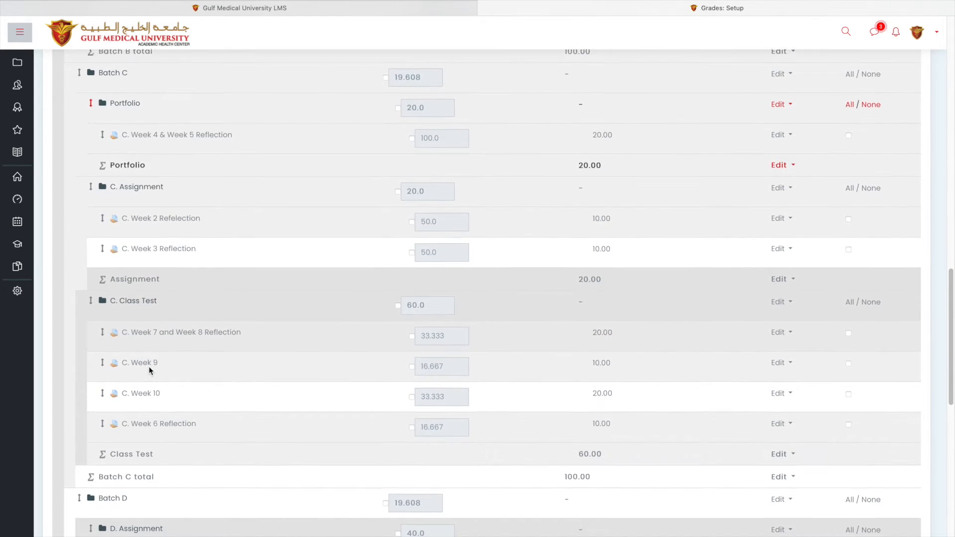
scroll(148, 366, "up", 20)
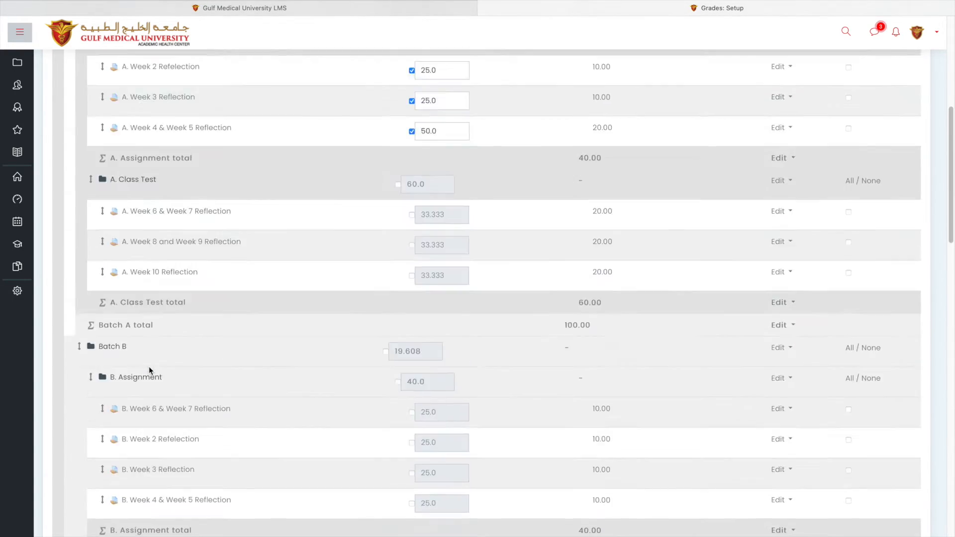
scroll(150, 370, "up", 3)
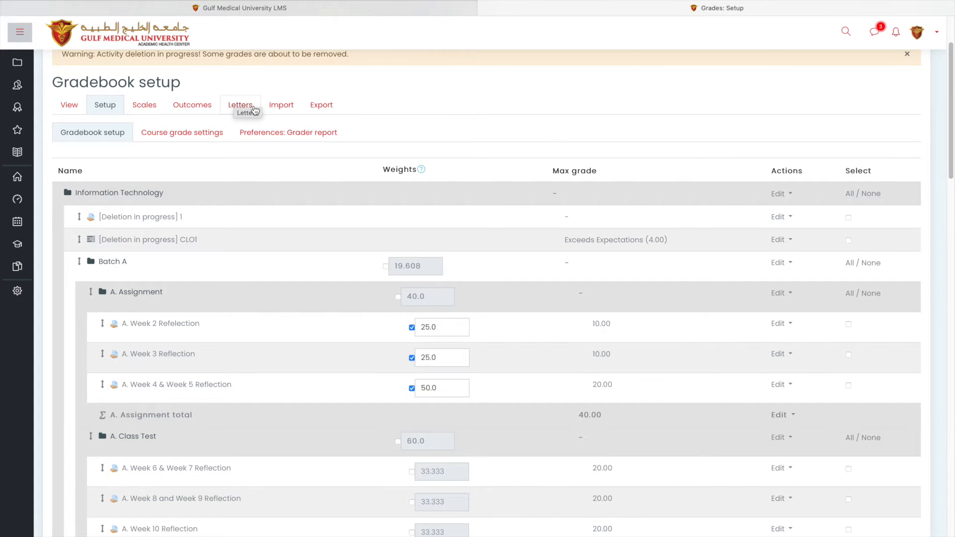
scroll(254, 108, "up", 2)
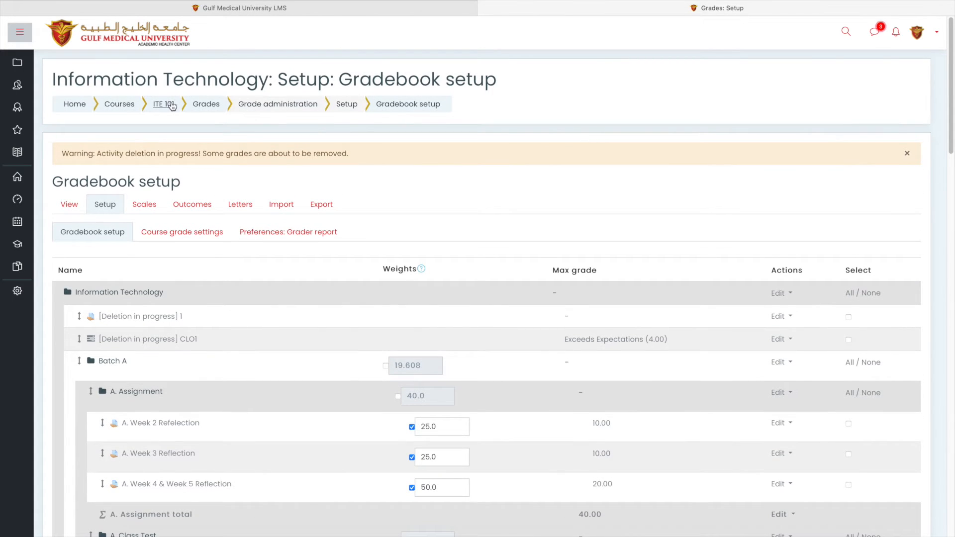
Open the course's grade export and look through the OpenDocument, plain text, Excel and XML formats
left_click(24, 149)
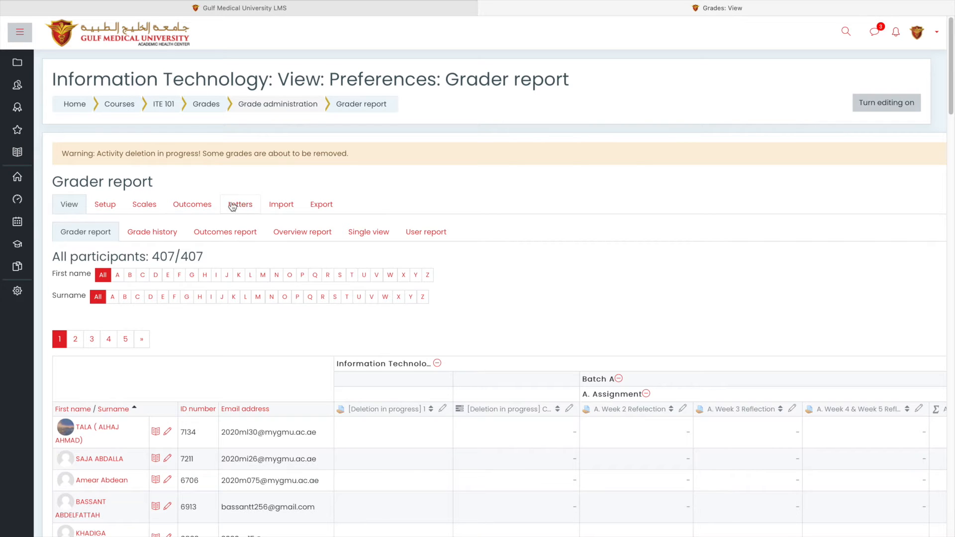
left_click(322, 205)
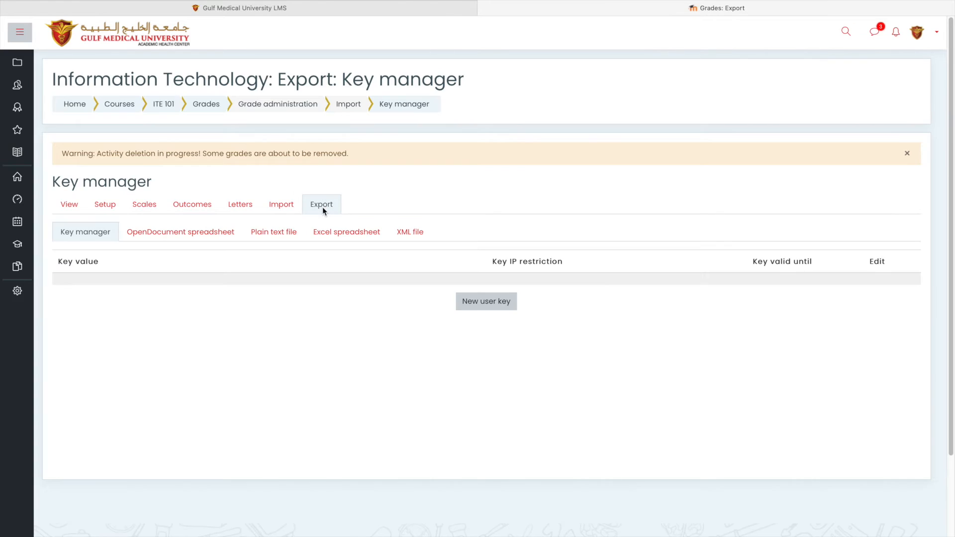
left_click(142, 238)
left_click(282, 234)
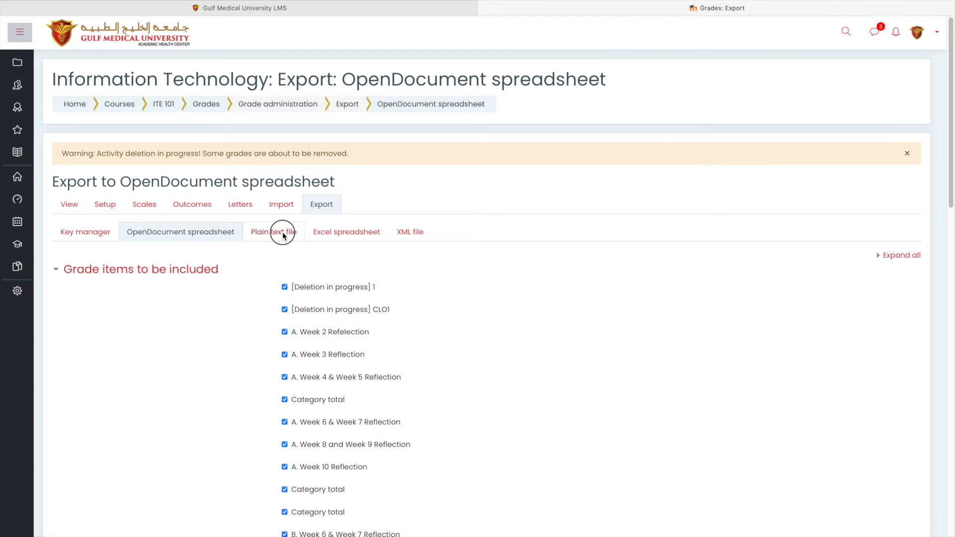
left_click(362, 242)
left_click(408, 237)
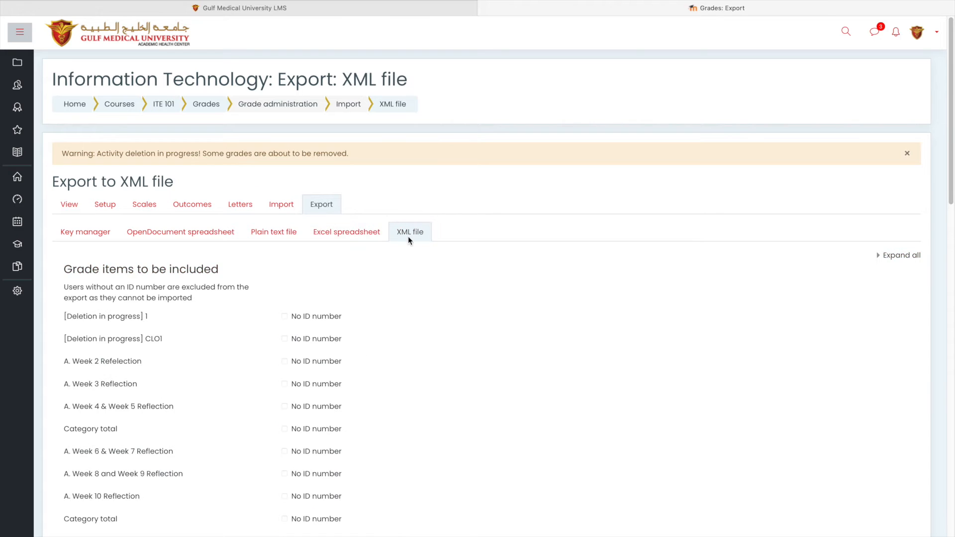
Choose Excel spreadsheet as the grade export format and review the grade items to be included
left_click(329, 236)
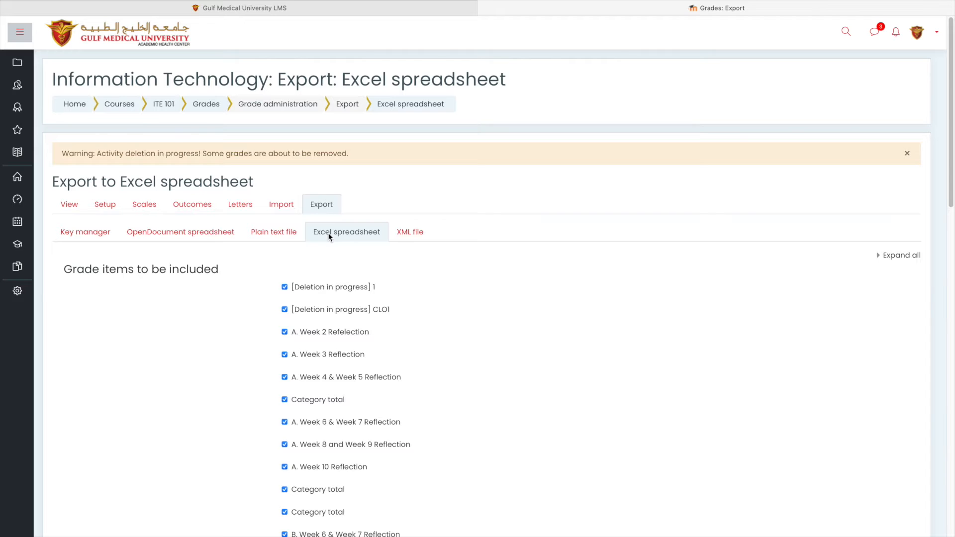
scroll(347, 310, "down", 8)
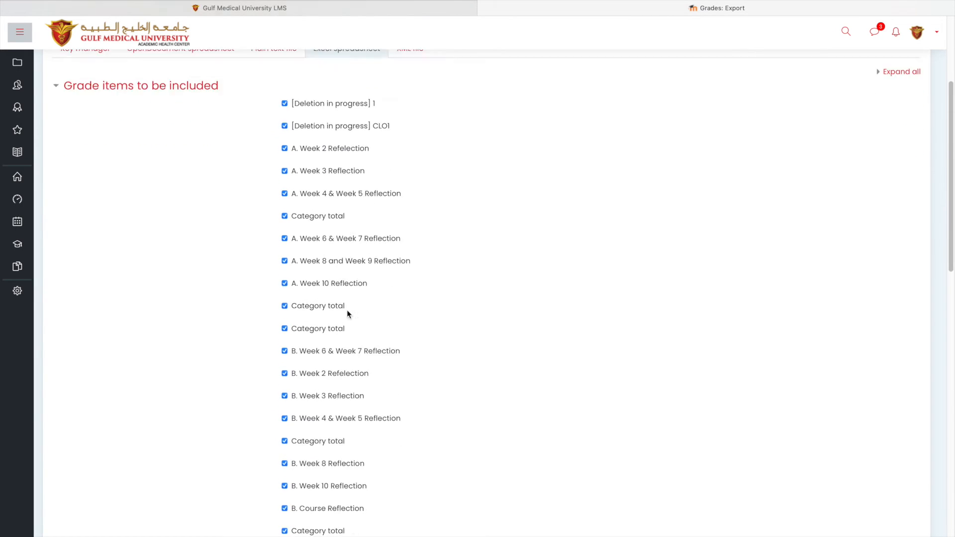
scroll(347, 311, "down", 12)
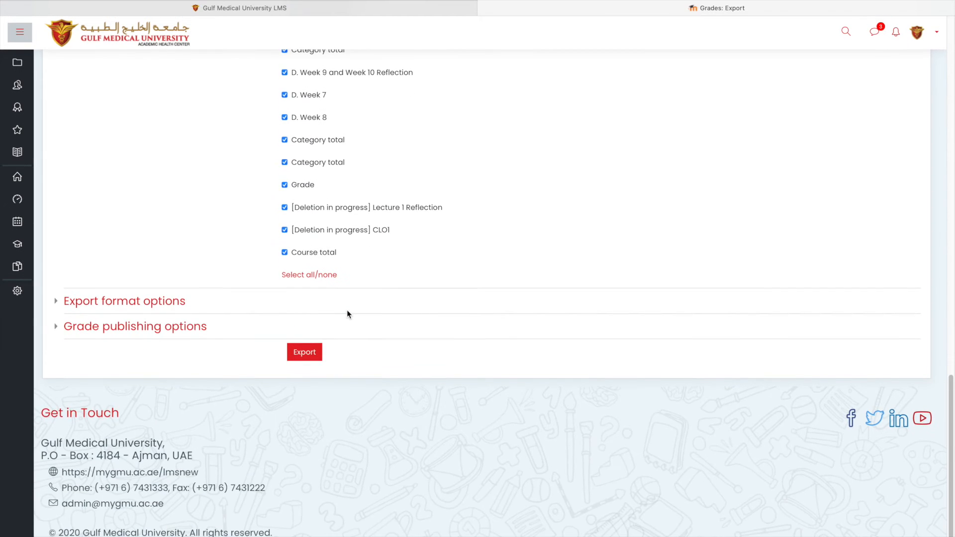
scroll(347, 312, "up", 2)
scroll(347, 311, "up", 8)
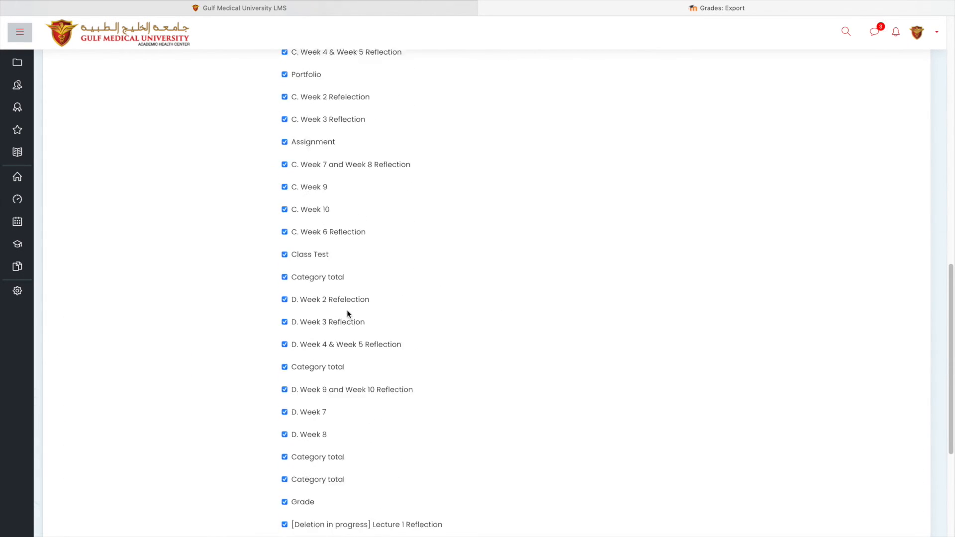
scroll(347, 312, "up", 7)
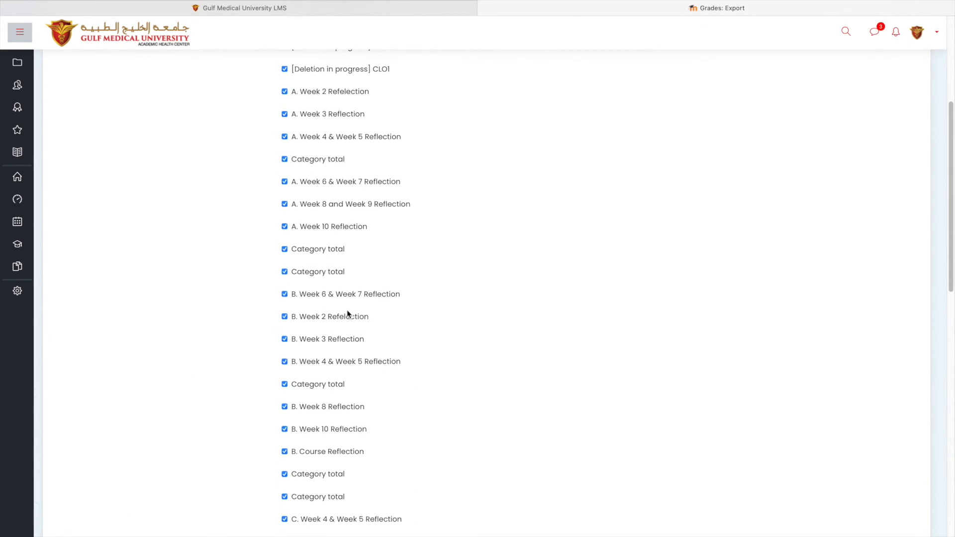
scroll(347, 313, "up", 2)
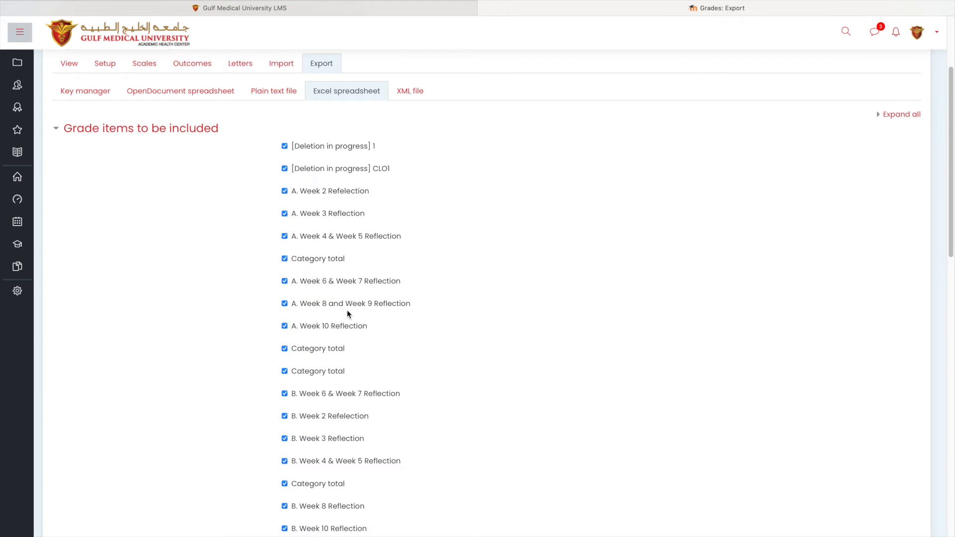
Try excluding the A. Week 2 Refelection grade item from the export, and include it again
left_click_drag(294, 192, 371, 192)
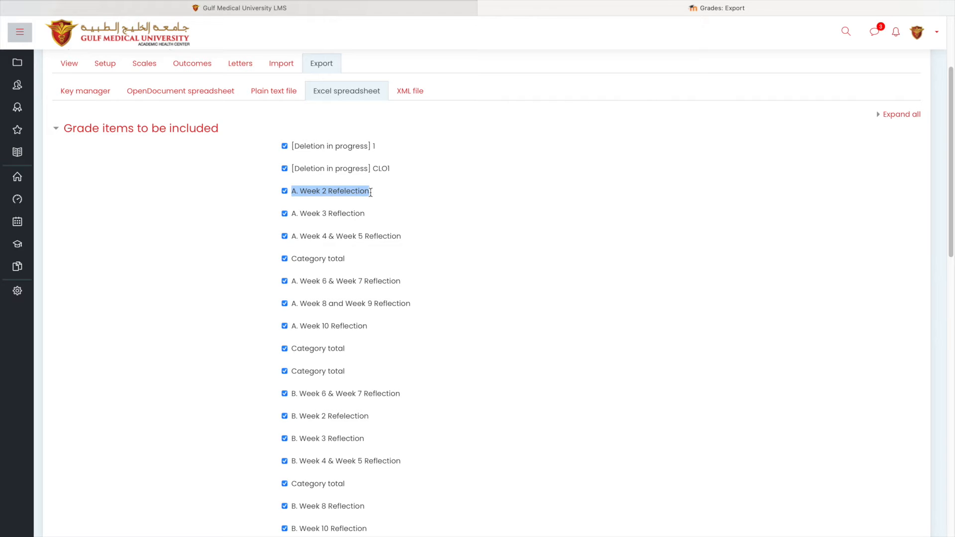
left_click(298, 189)
left_click(285, 192)
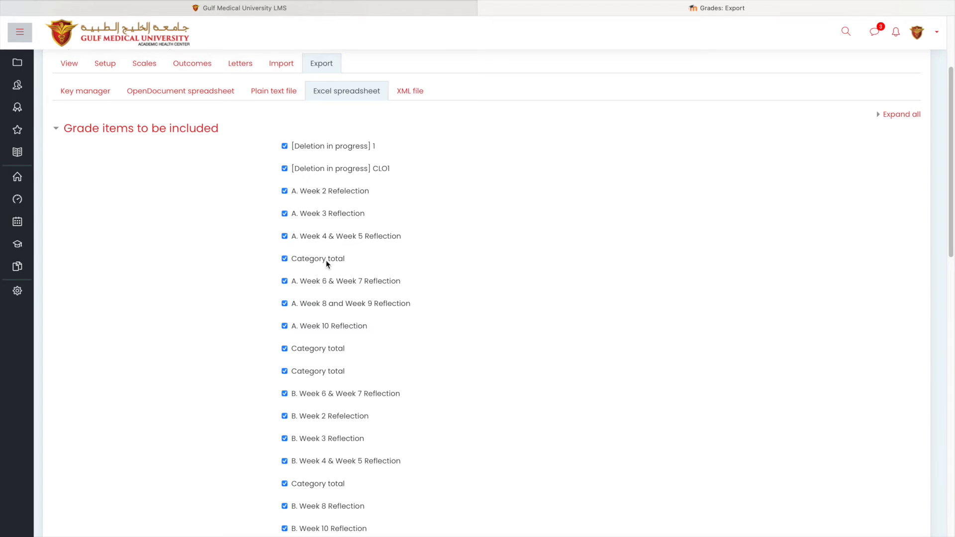
Examine the Batch A, B and C reflection items and their category totals in the list of grade items to be exported
scroll(326, 261, "down", 2)
scroll(326, 261, "down", 5)
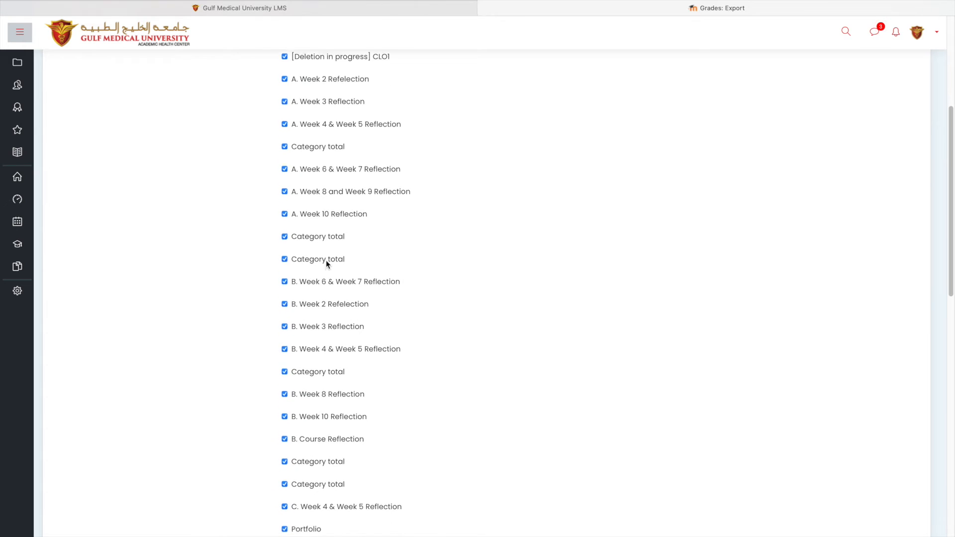
scroll(326, 264, "down", 2)
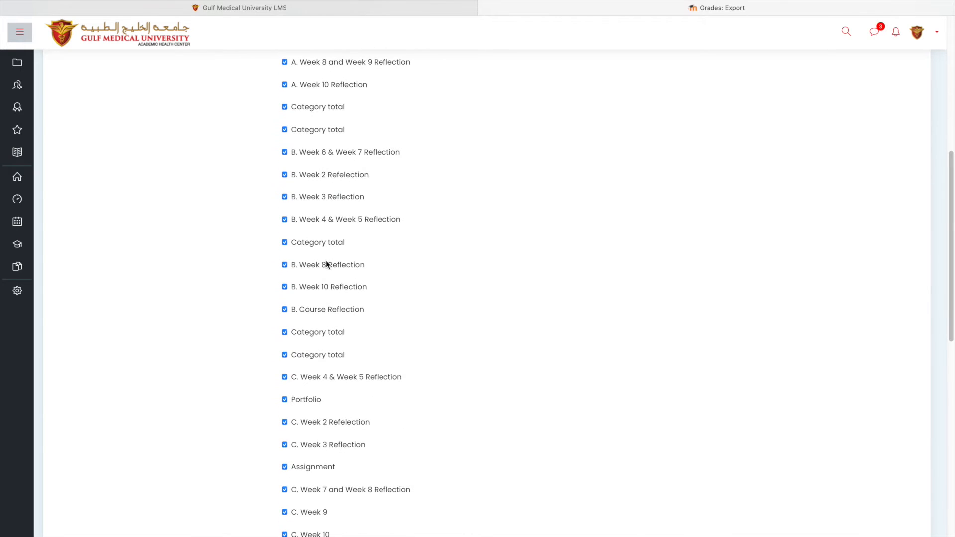
scroll(326, 262, "down", 3)
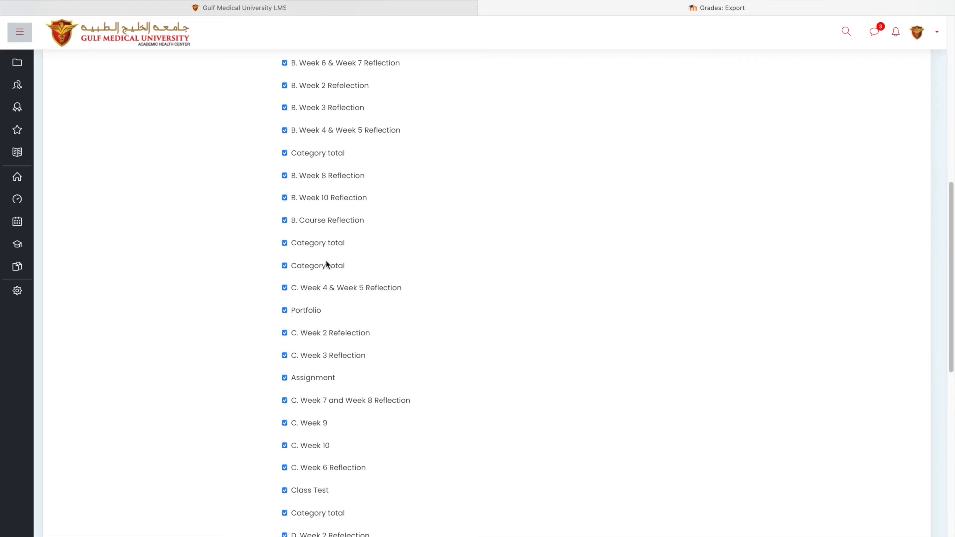
scroll(326, 260, "down", 1)
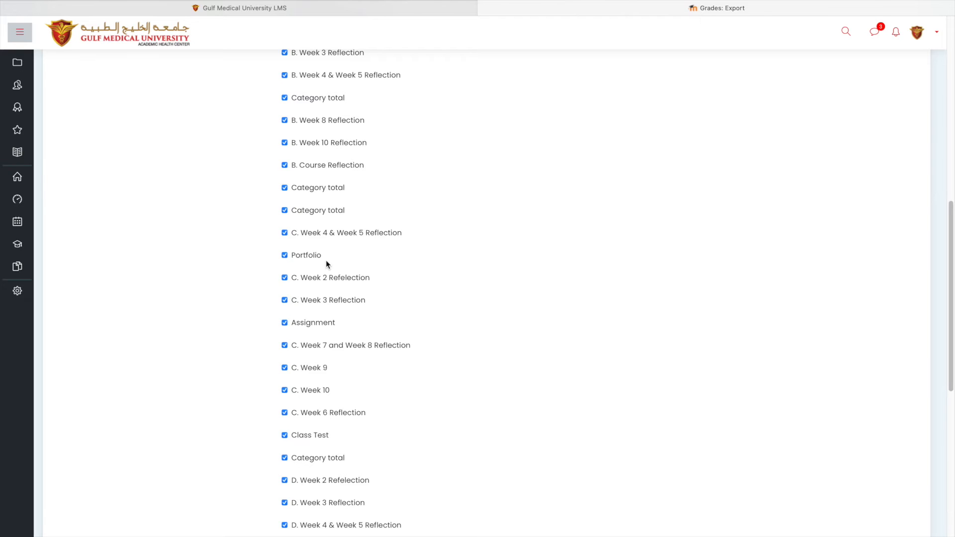
scroll(326, 261, "up", 4)
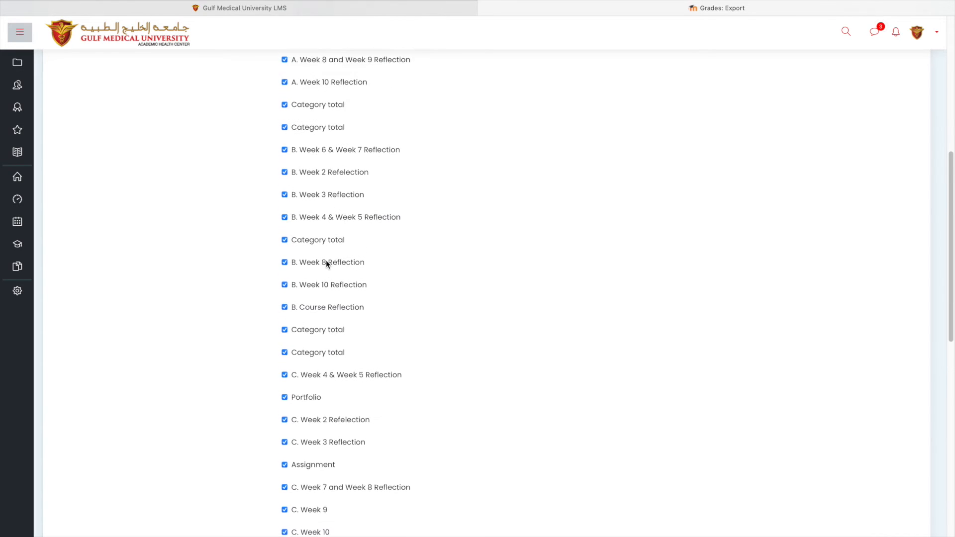
scroll(327, 260, "up", 1)
left_click_drag(292, 139, 396, 146)
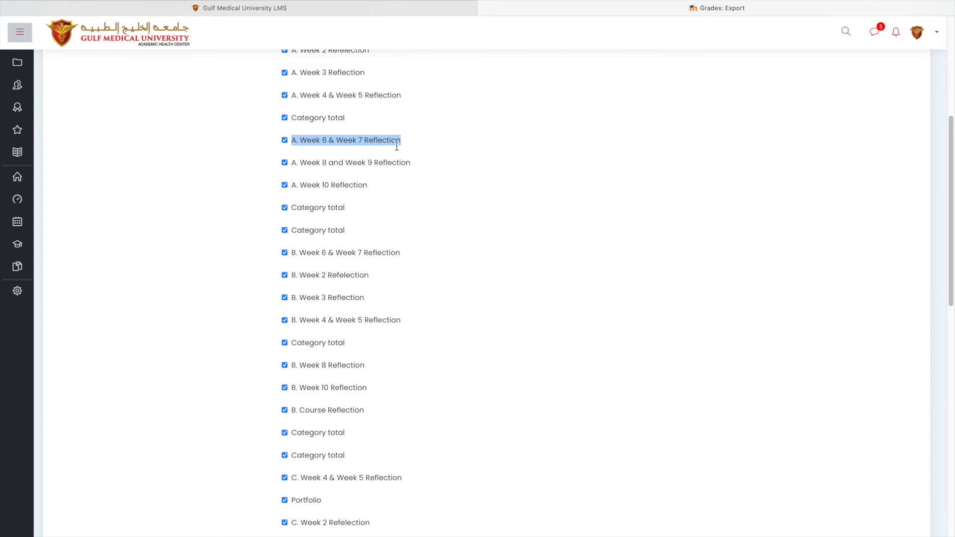
left_click_drag(350, 119, 294, 118)
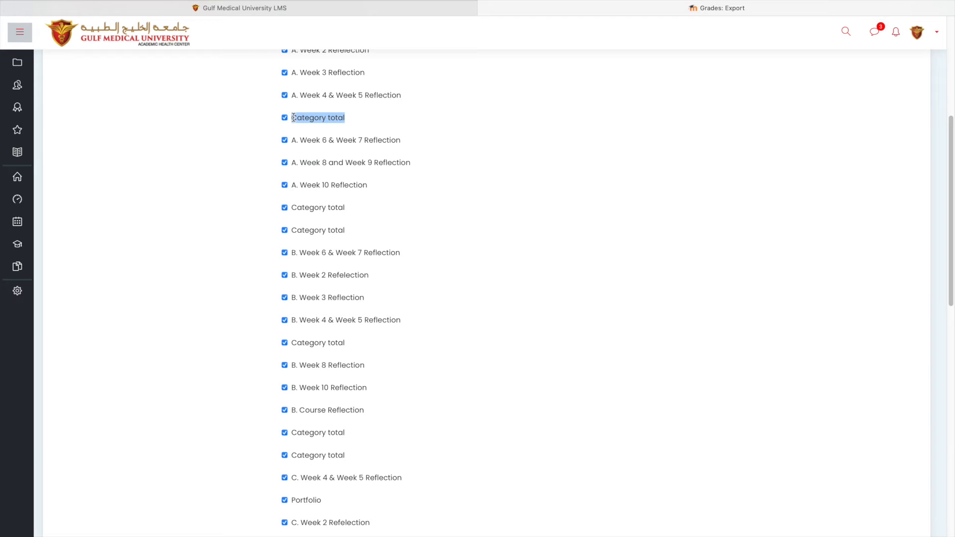
scroll(294, 118, "up", 2)
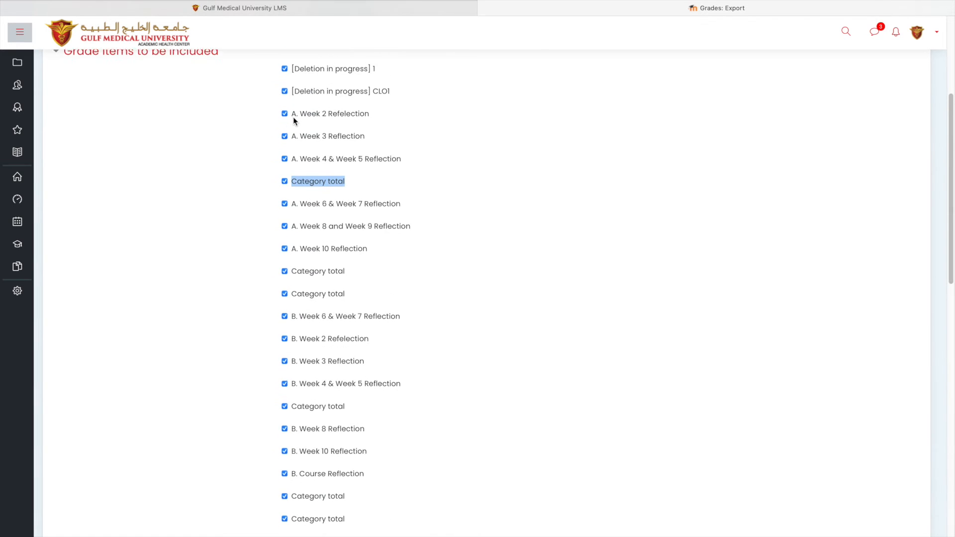
scroll(307, 122, "down", 4)
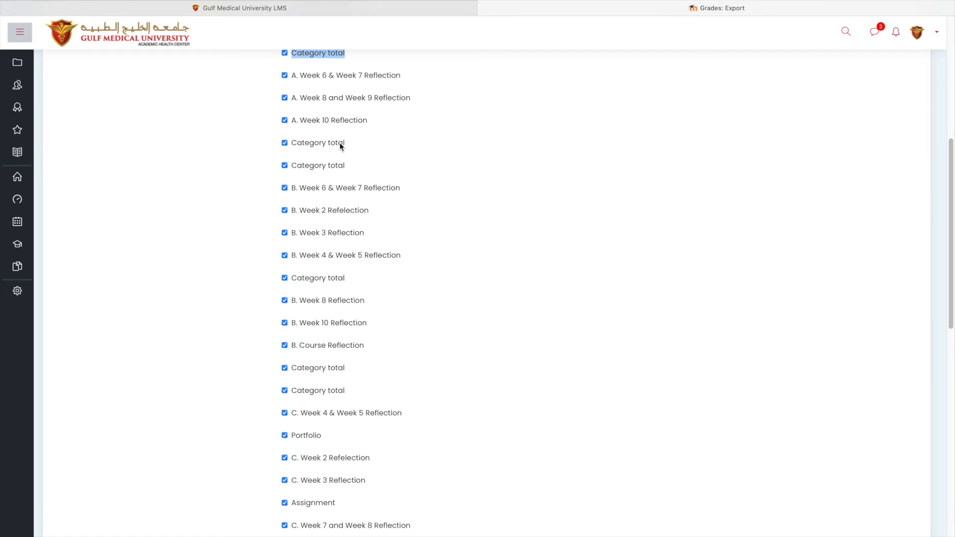
Locate the Portfolio, Assignment and Class Test category items among the Batch C grade items in the export list
scroll(339, 142, "down", 6)
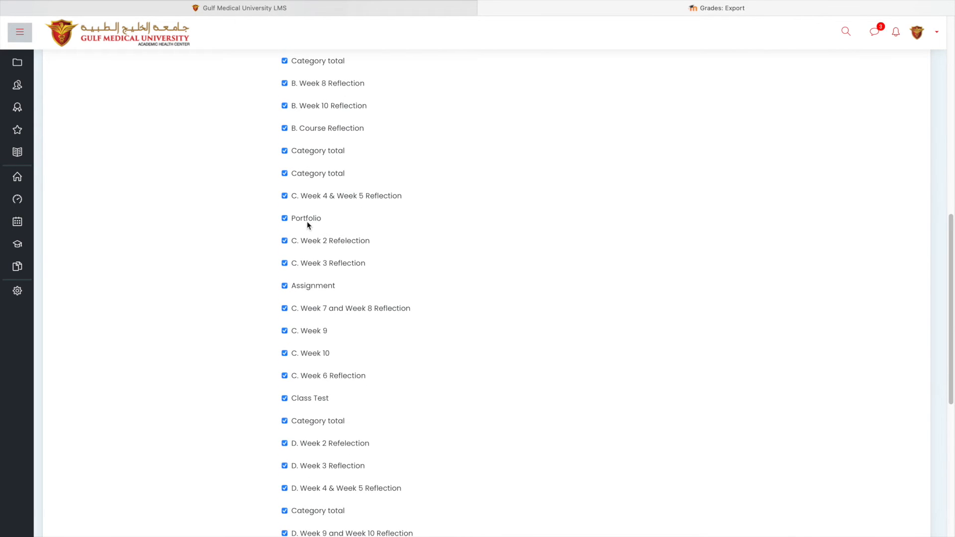
left_click_drag(291, 219, 321, 219)
left_click_drag(291, 286, 343, 290)
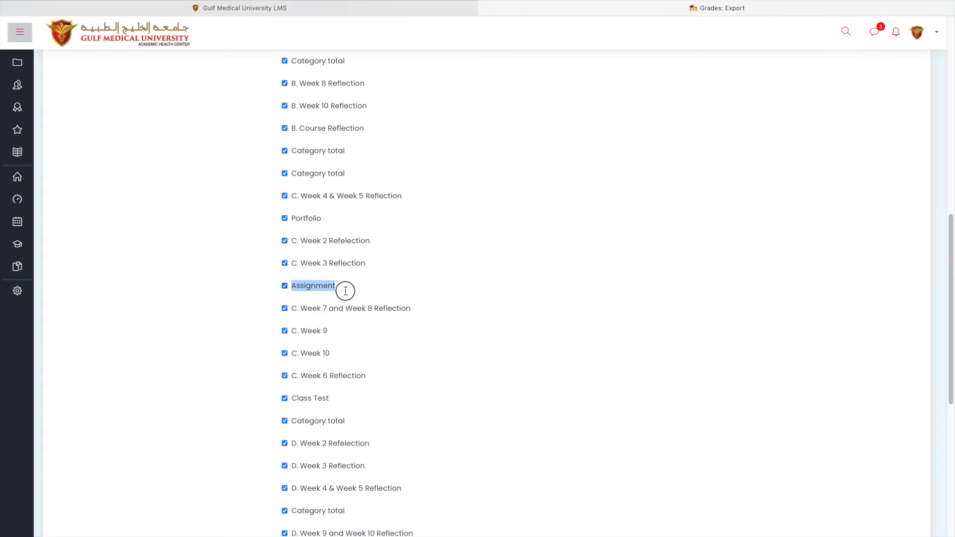
scroll(347, 295, "down", 2)
left_click_drag(291, 335, 335, 334)
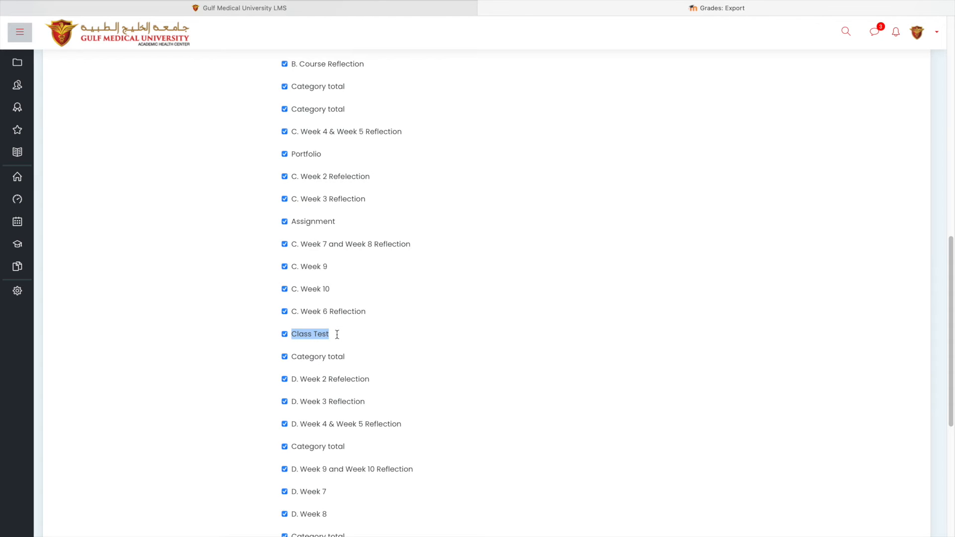
left_click(337, 335)
scroll(337, 335, "up", 1)
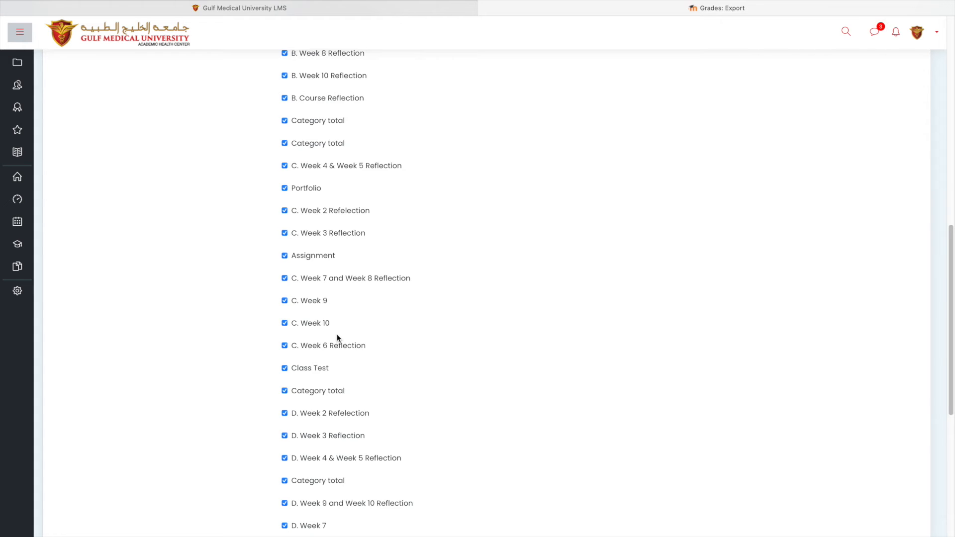
left_click_drag(324, 189, 290, 188)
scroll(300, 195, "up", 1)
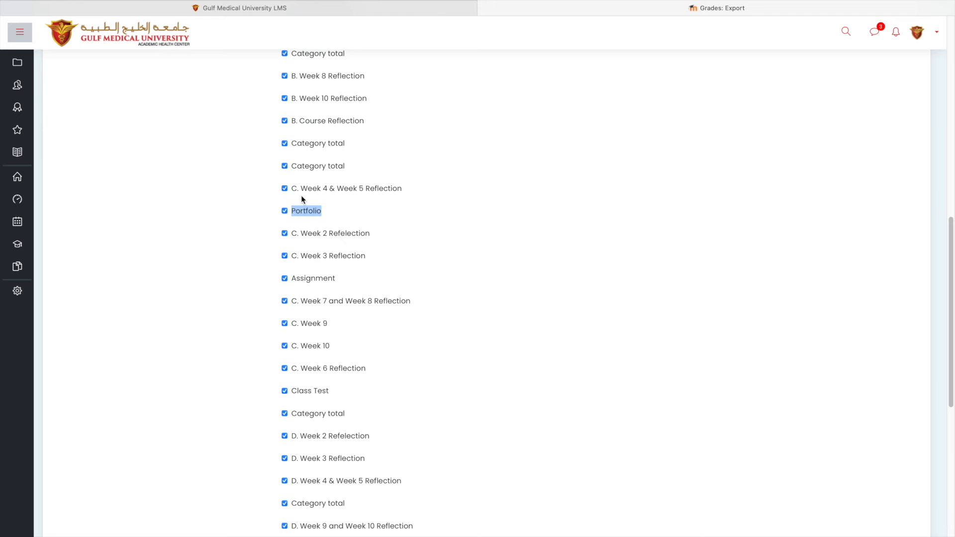
scroll(300, 195, "up", 5)
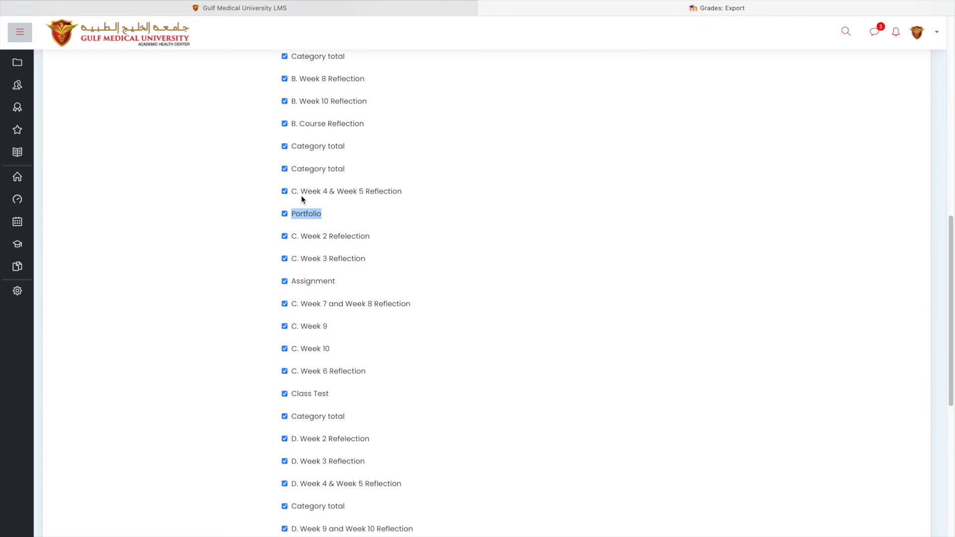
scroll(301, 198, "up", 10)
scroll(302, 198, "down", 15)
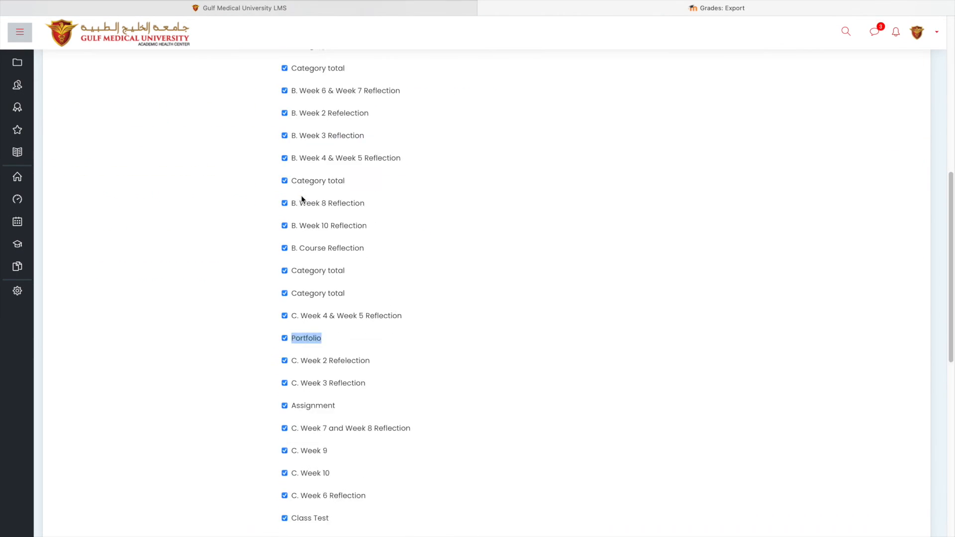
Deselect all grade items and include only Portfolio, Assignment, Class Test and Course total in the export
left_click(309, 275)
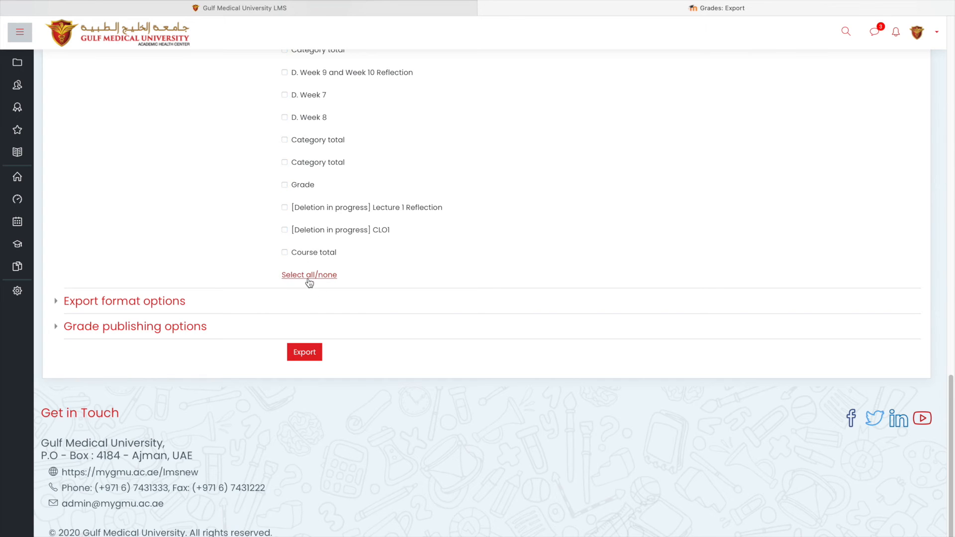
scroll(308, 282, "up", 10)
left_click(411, 284)
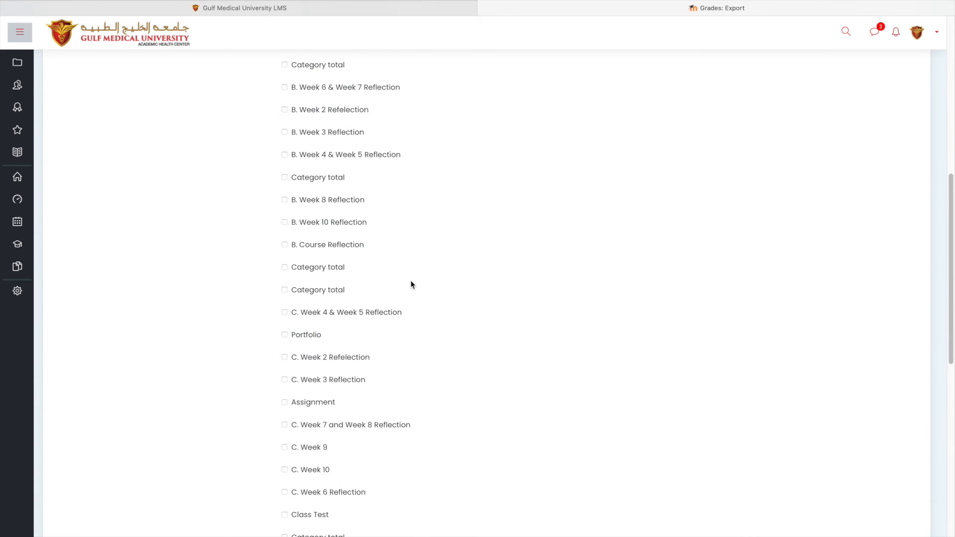
left_click(284, 334)
scroll(285, 334, "down", 3)
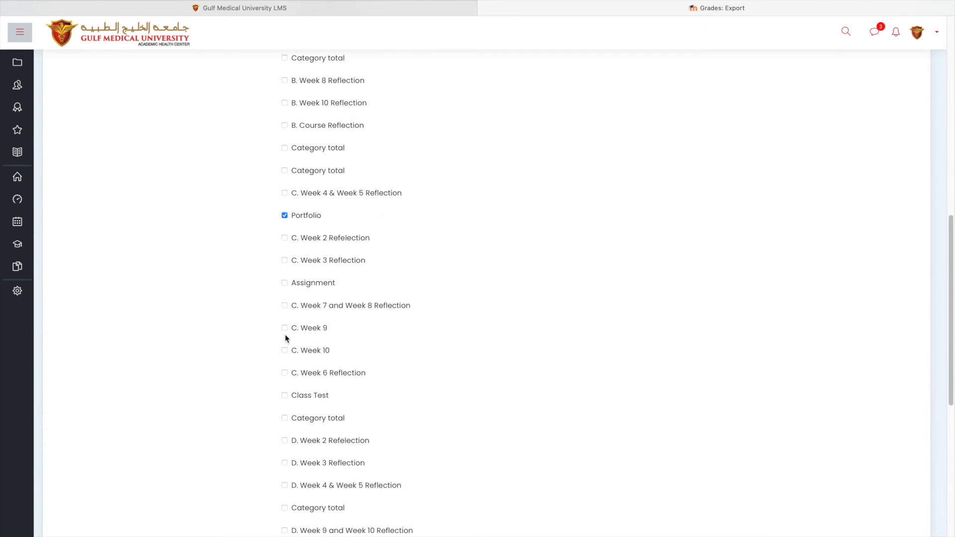
left_click(285, 282)
scroll(288, 277, "down", 2)
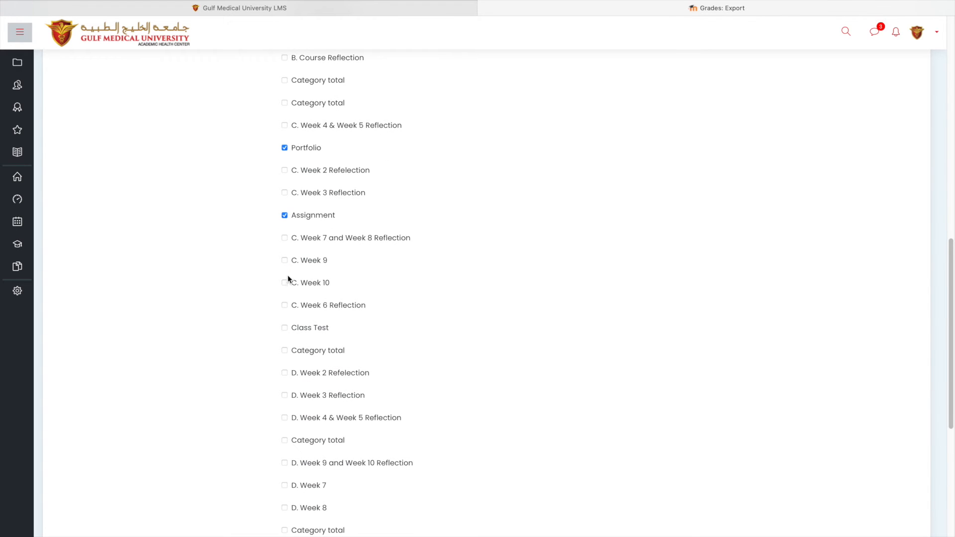
scroll(287, 276, "down", 1)
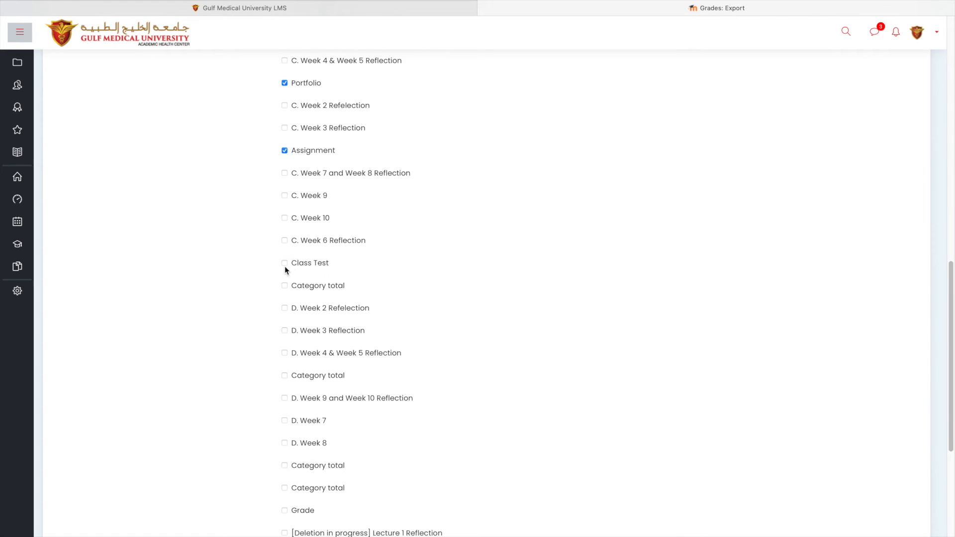
scroll(284, 262, "down", 8)
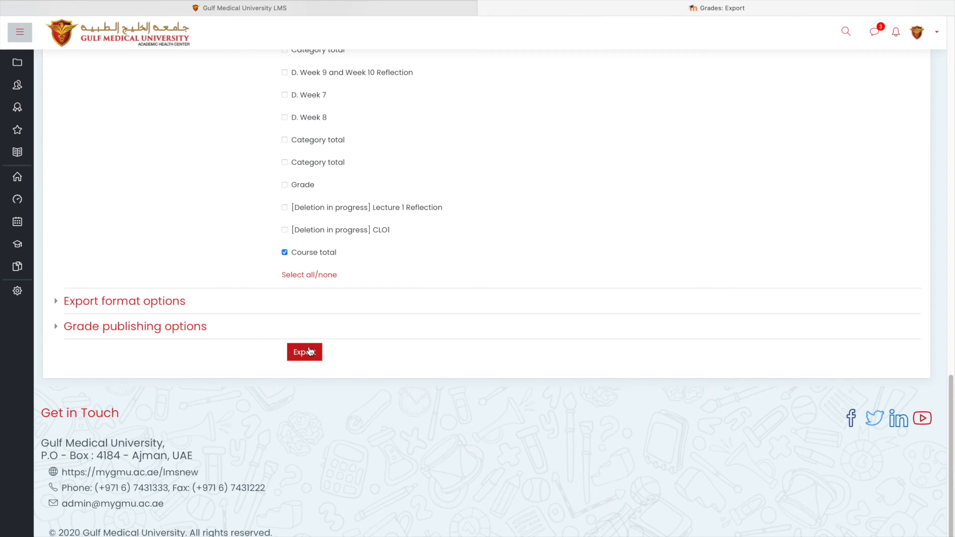
Check the export format options, export the grades as ITE 101 Grades.xlsx to the Desktop, and open the downloaded file in Excel
left_click(178, 303)
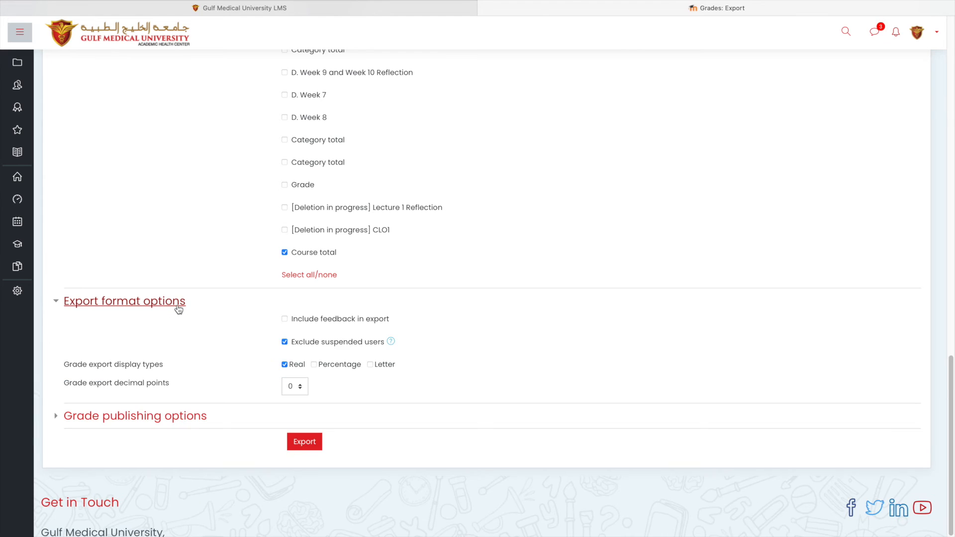
left_click(307, 444)
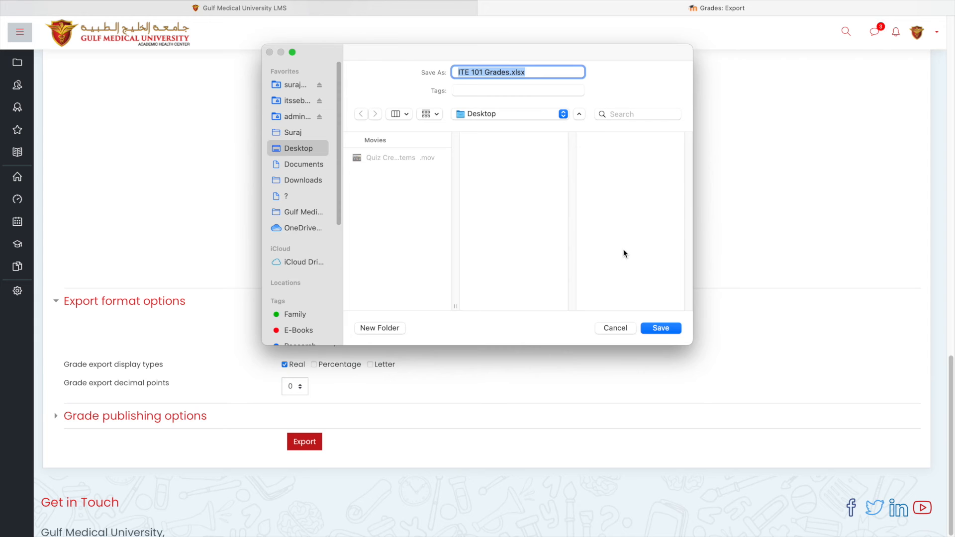
left_click(664, 329)
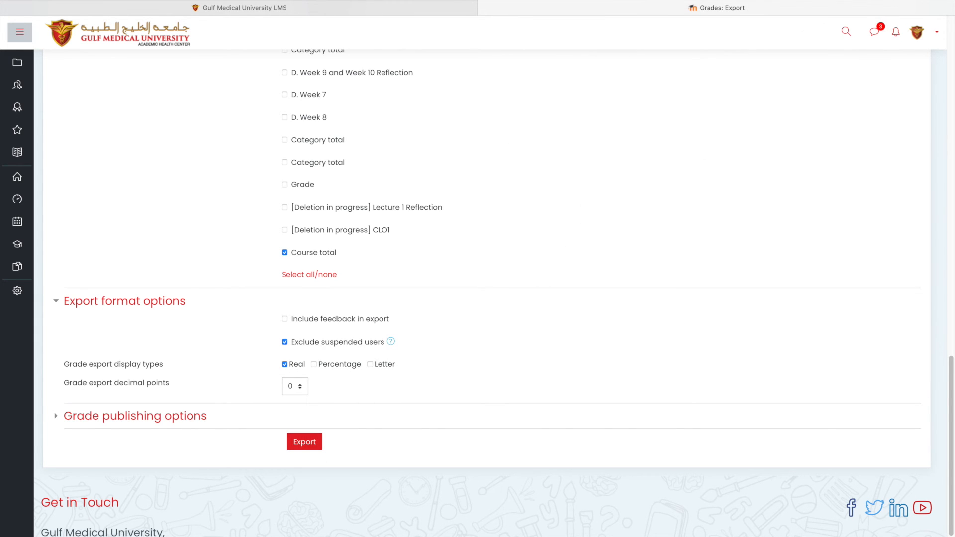
left_click(791, 33)
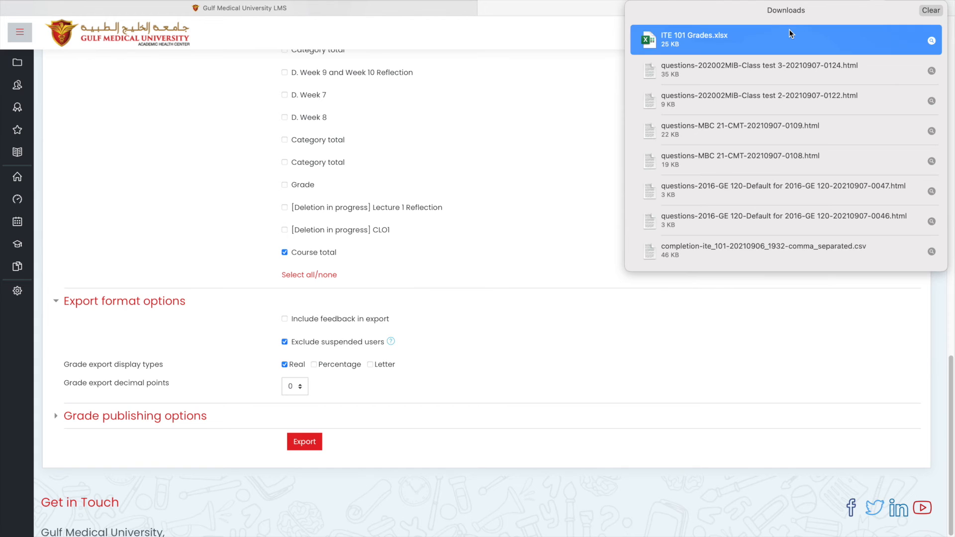
double_click(836, 35)
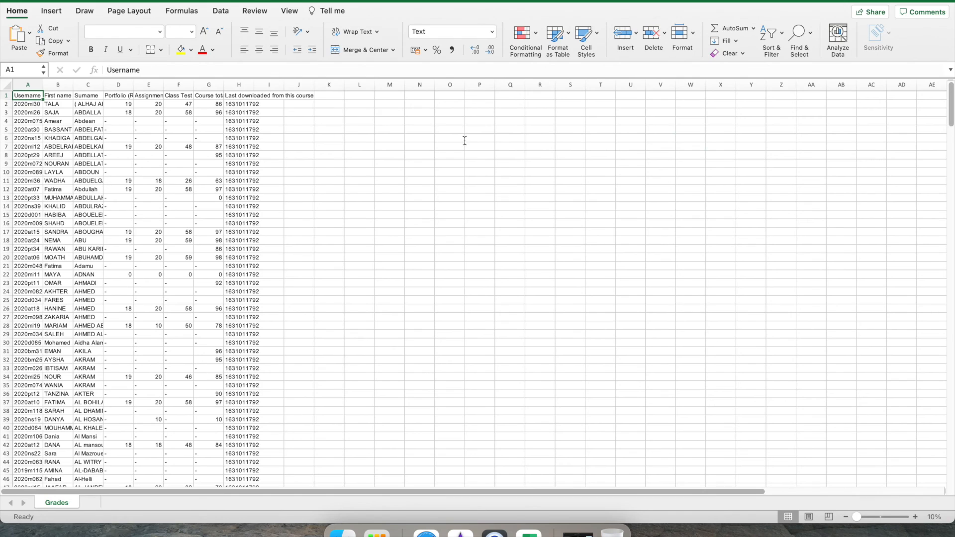
Fit the Surname, Portfolio, Assignment, Class Test and Course total columns to the width of their contents
double_click(135, 85)
double_click(176, 85)
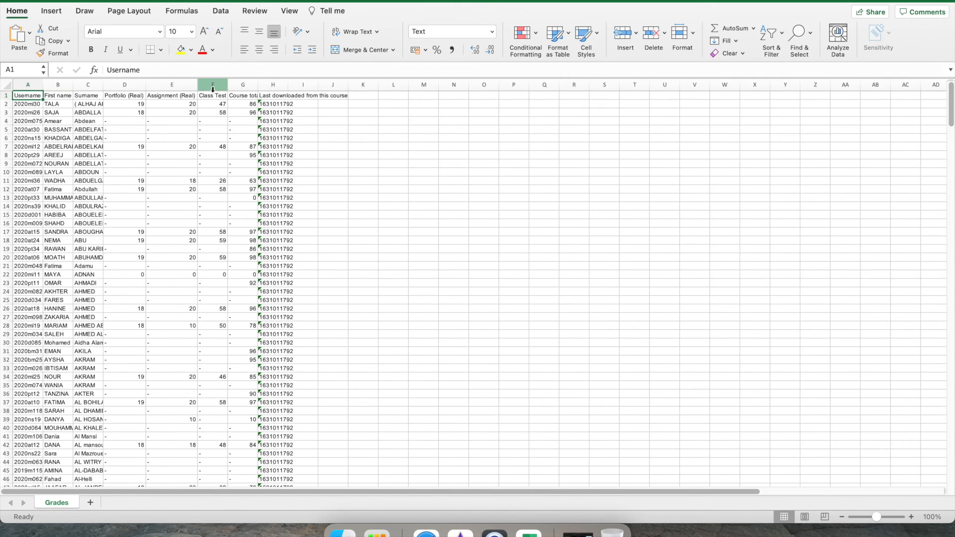
double_click(228, 85)
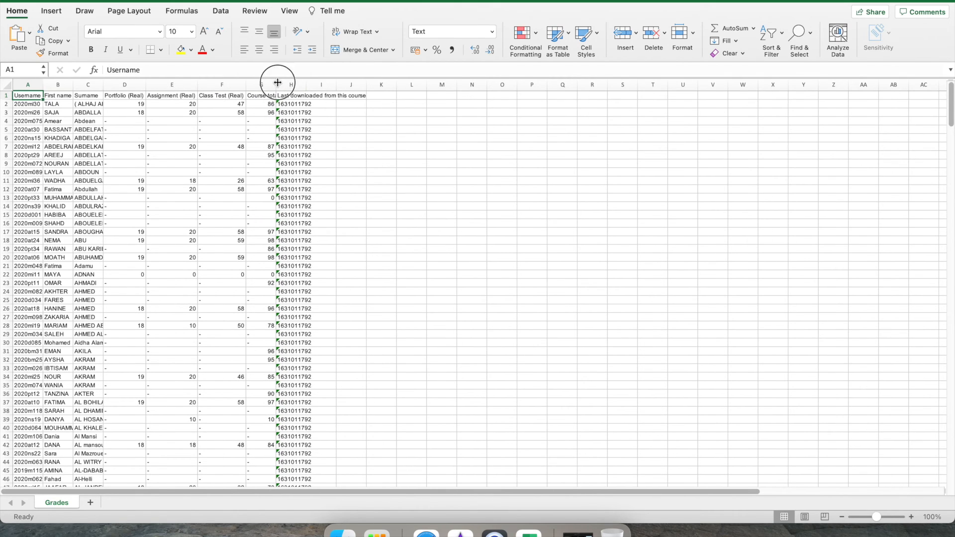
double_click(276, 84)
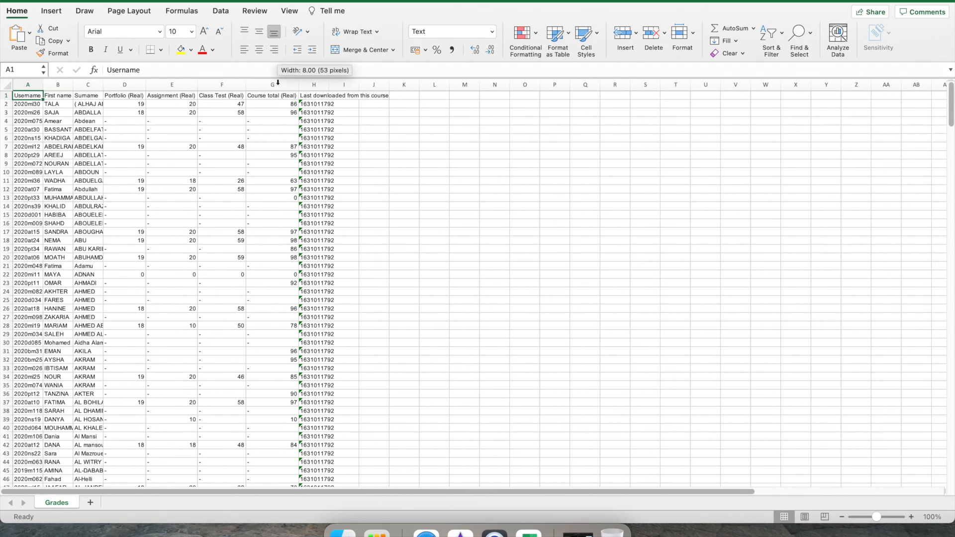
double_click(100, 85)
left_click(200, 104)
left_click(266, 95)
left_click(311, 95)
left_click(356, 94)
Fit the "Last downloaded from this course" column to its contents and delete that column from the Grades sheet
left_click(399, 84)
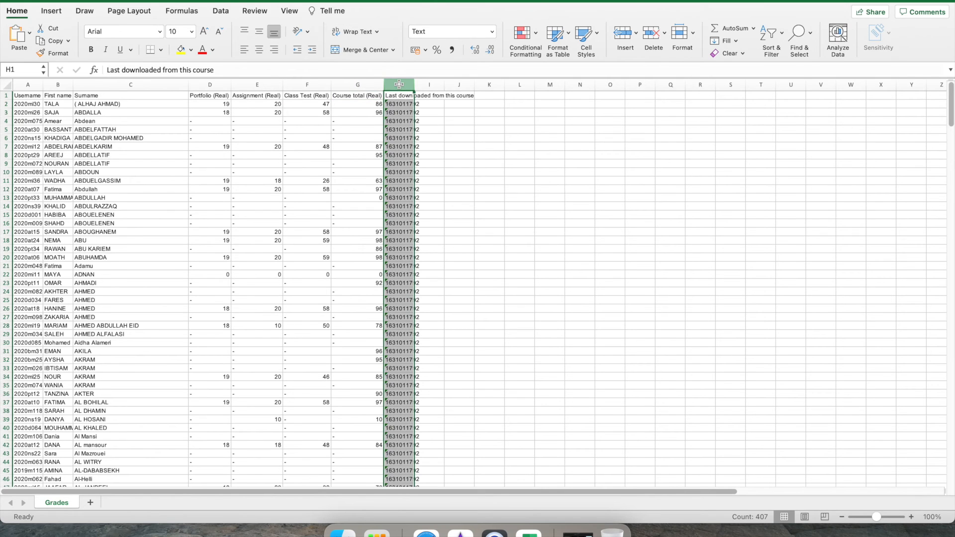
right_click(399, 84)
left_click(391, 77)
left_click_drag(412, 81, 412, 81)
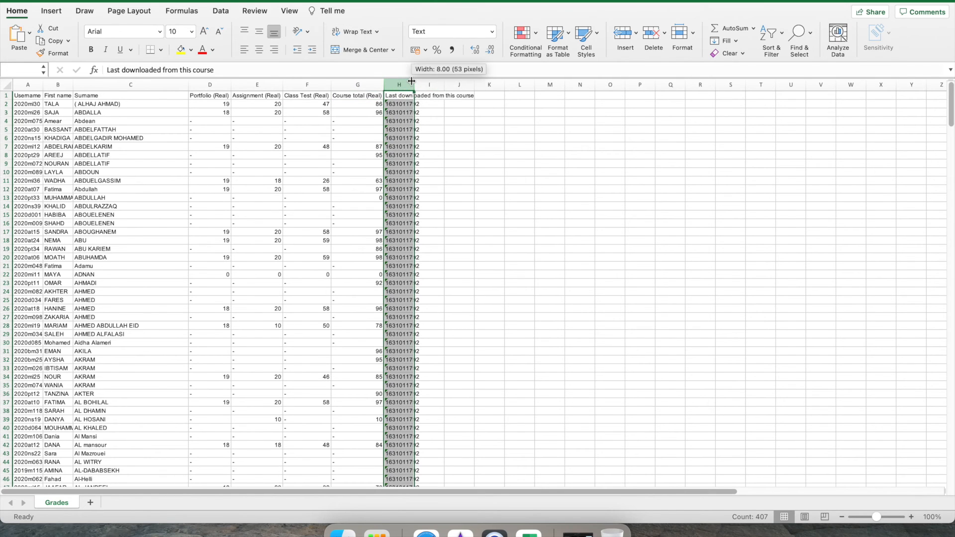
double_click(411, 81)
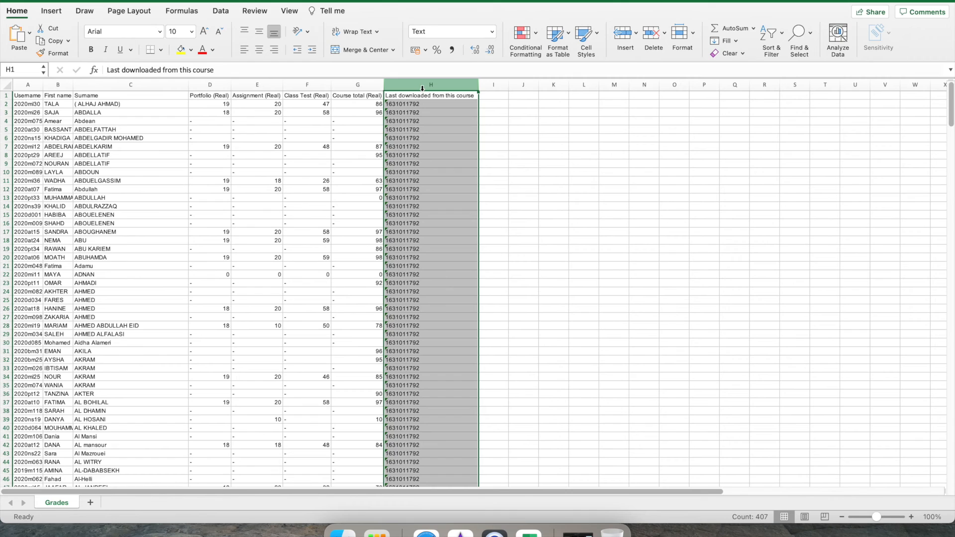
right_click(422, 88)
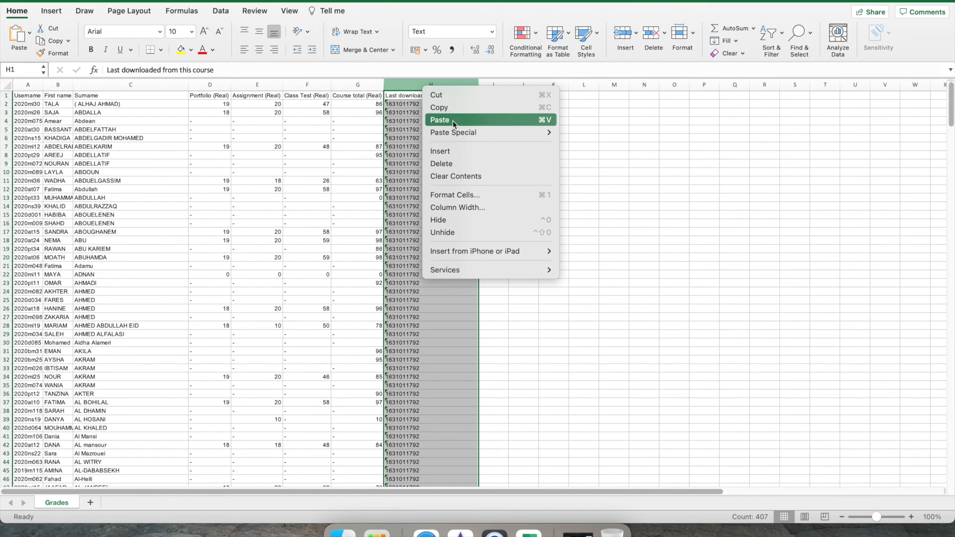
left_click(449, 163)
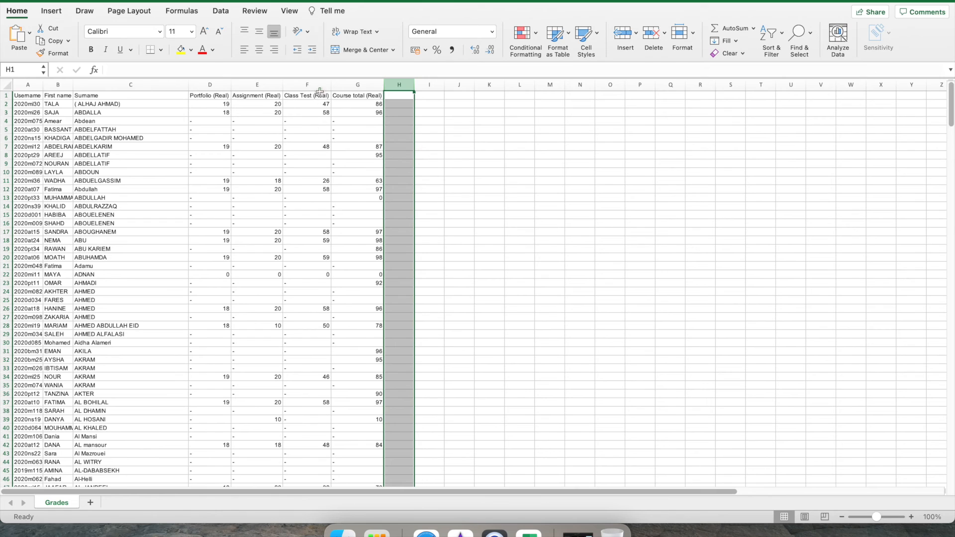
Examine the Portfolio, Assignment, Class Test and Course total columns in the exported Grades sheet
left_click(314, 85)
left_click(358, 84)
left_click(249, 84)
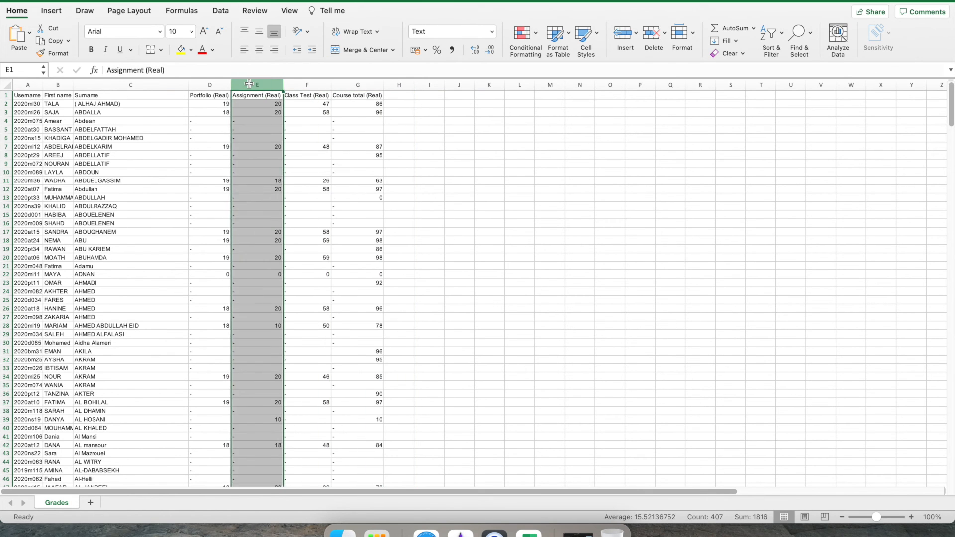
left_click(207, 84)
left_click(250, 84)
left_click(306, 85)
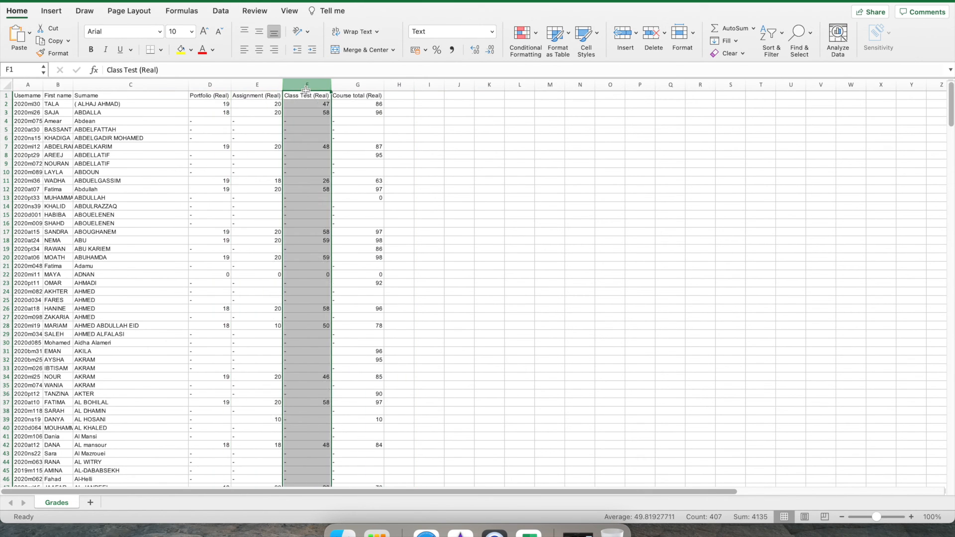
left_click(214, 84)
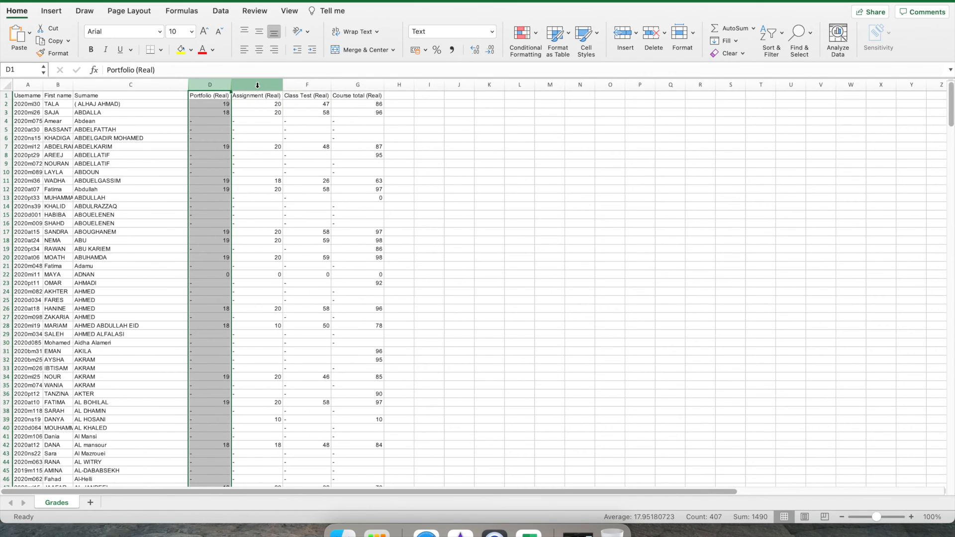
left_click(257, 85)
left_click(303, 84)
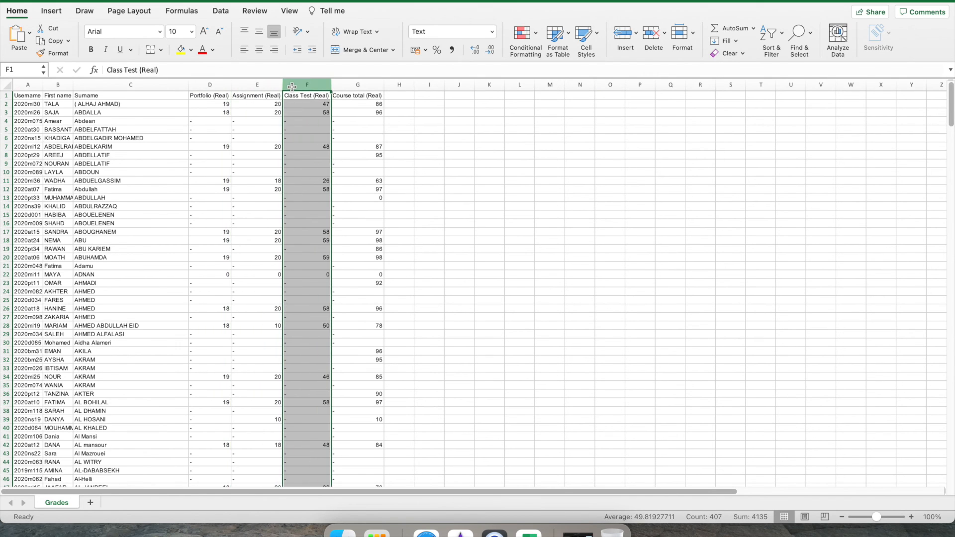
left_click(340, 87)
Compare the dash entries in row 4 with the Portfolio, Assignment and Class Test marks in rows 2 and 3
left_click(318, 121)
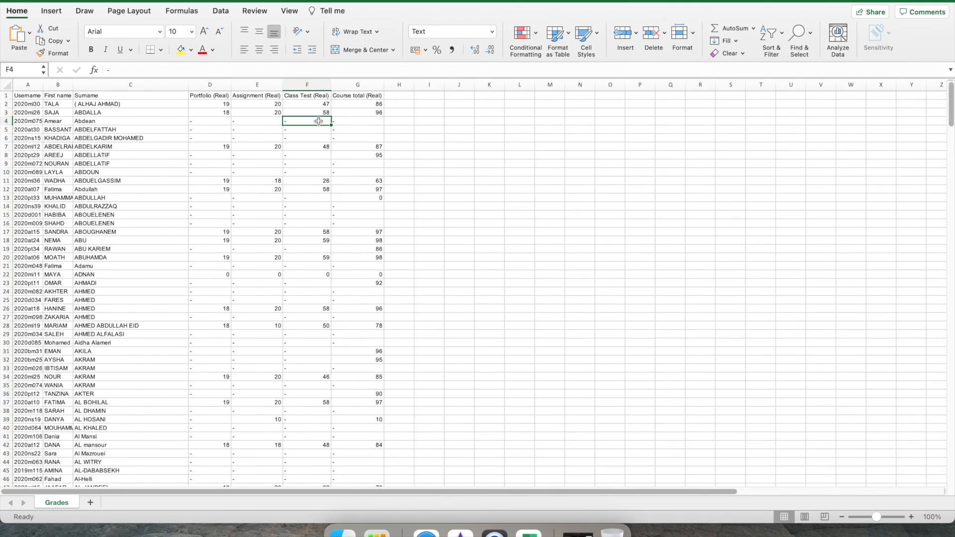
left_click(342, 122)
left_click(202, 122)
left_click(248, 128)
left_click(244, 122)
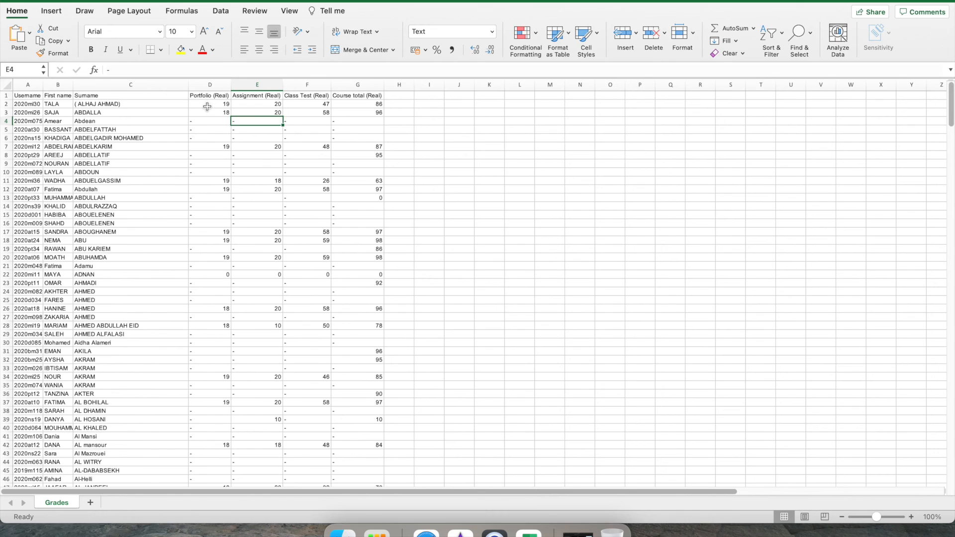
left_click_drag(209, 103, 321, 112)
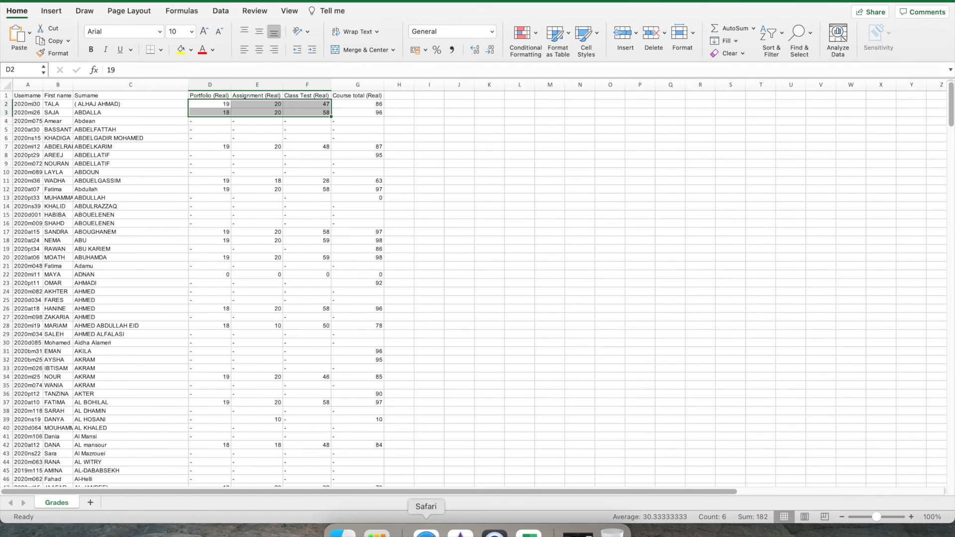
Switch to Safari and return from the grade export page to the Gulf Medical University LMS home page
left_click(425, 530)
scroll(310, 185, "up", 10)
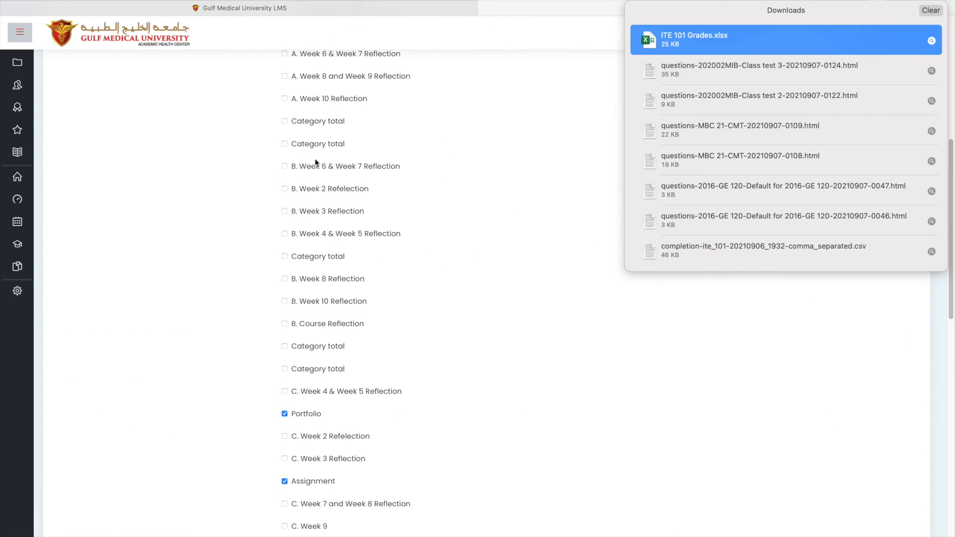
left_click(360, 4)
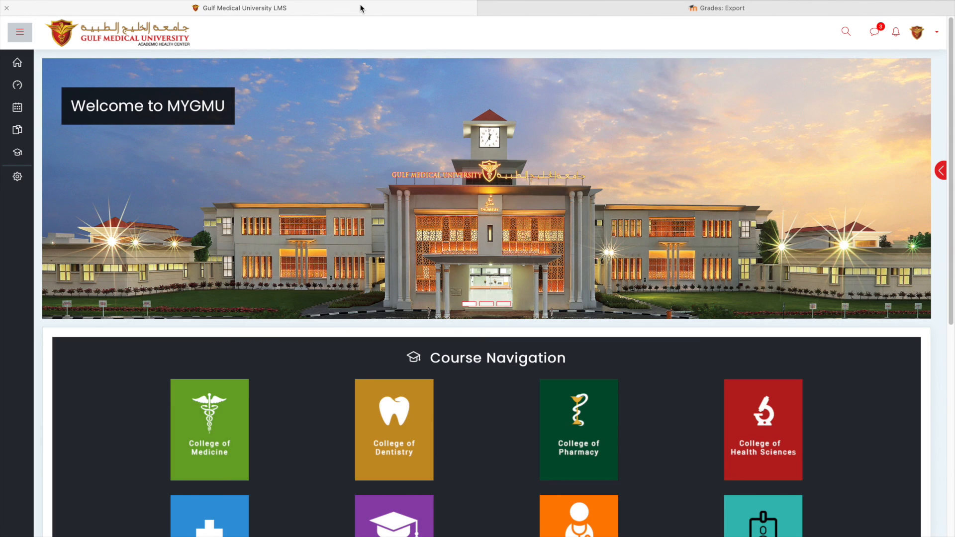